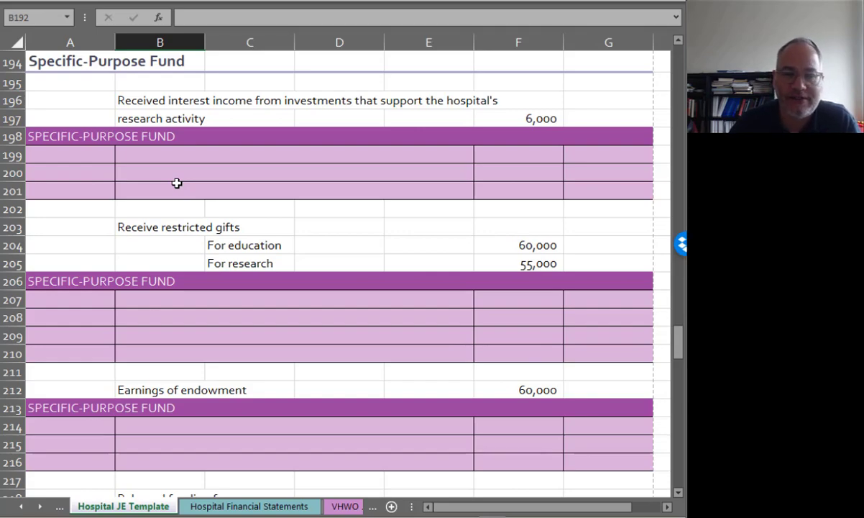
Step: Enter Cash in B199 with a 6,000 debit of =F197
click(167, 154)
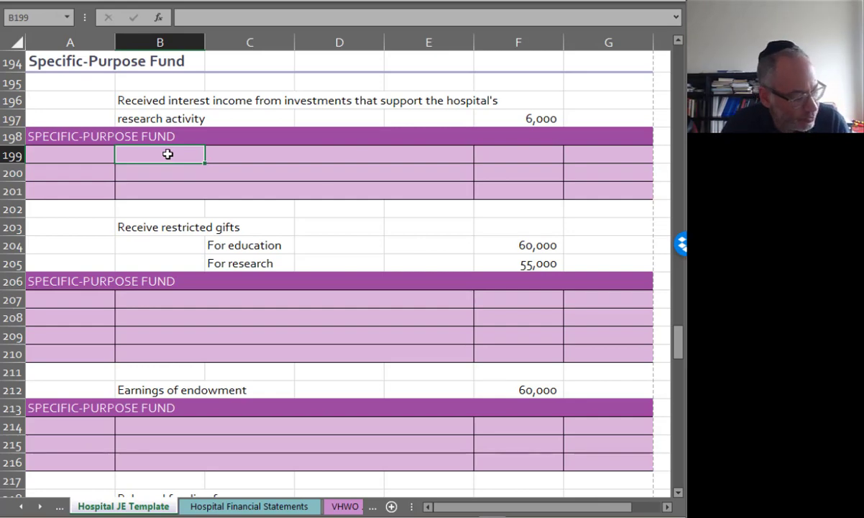
text(Cash)
key(Tab)
key(Tab)
key(Tab)
key(Tab)
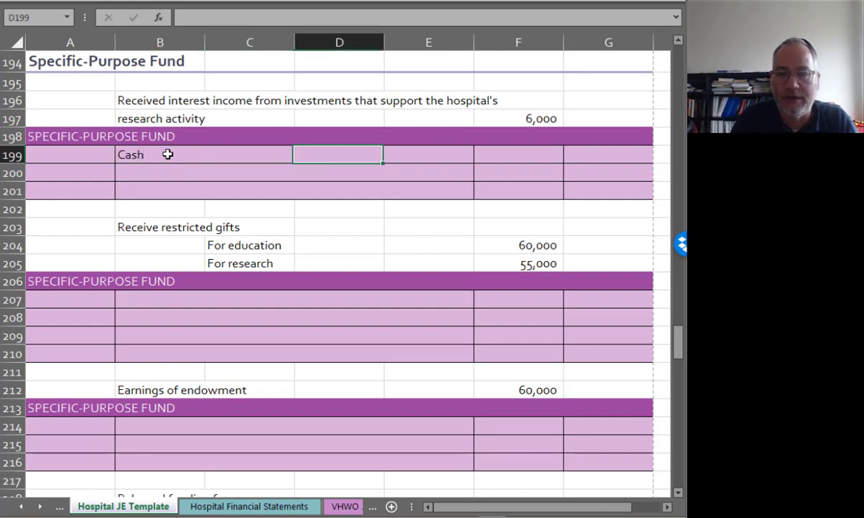
text(=)
key(Up)
key(Up)
key(Return)
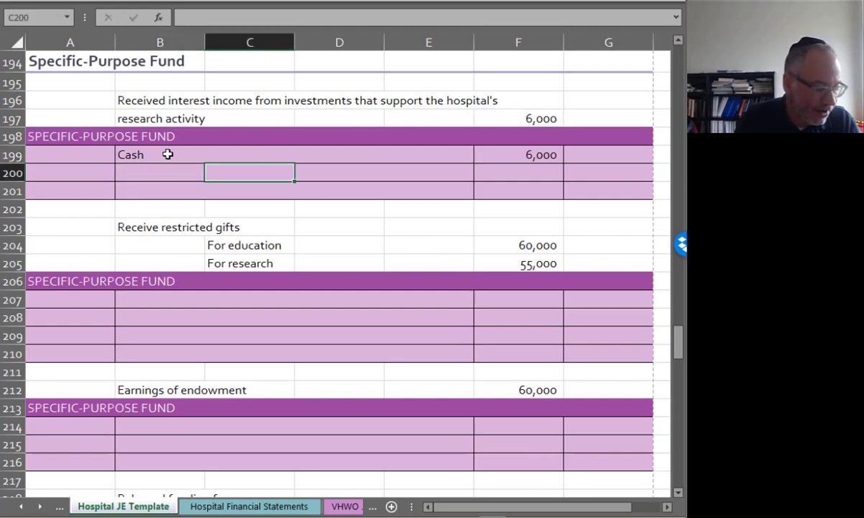
Step: Credit Investment income - research 6,000 in C200 with =F199
text(Unreal)
key(BackSpace)
key(BackSpace)
key(BackSpace)
key(BackSpace)
key(BackSpace)
key(BackSpace)
text(Investment)
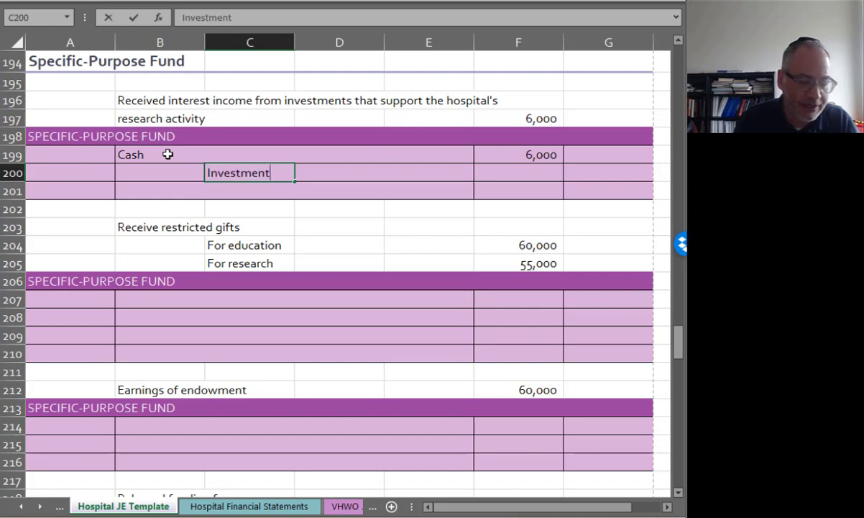
text( income - research)
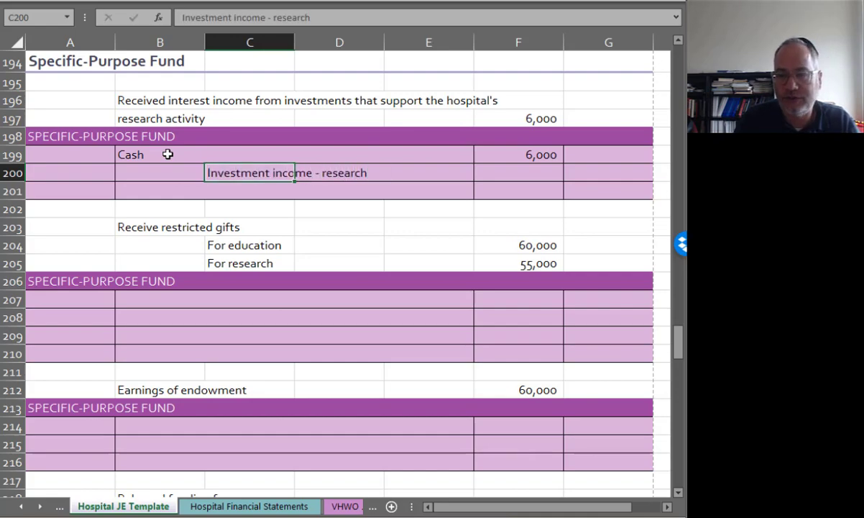
key(Tab)
key(Tab)
key(Tab)
key(Tab)
text(=)
key(Up)
key(Left)
key(Return)
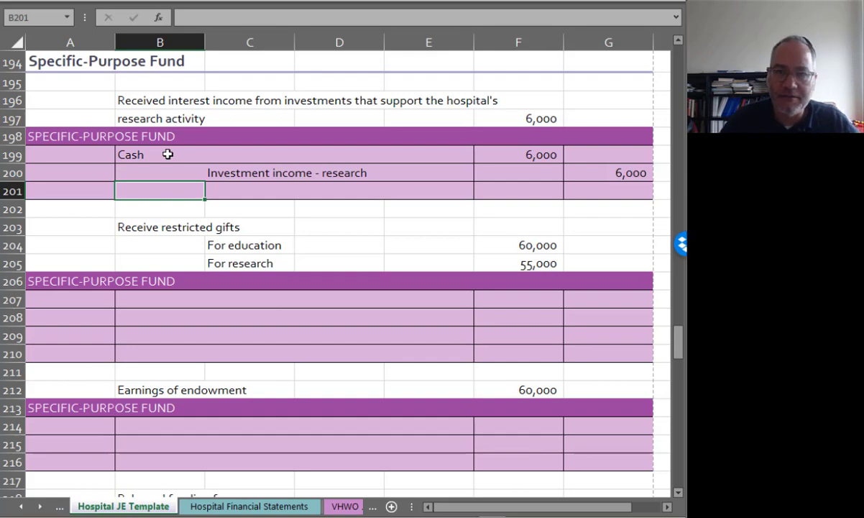
Step: Debit Cash 115,000 in row 207 with the formula =F204+F205
click(154, 302)
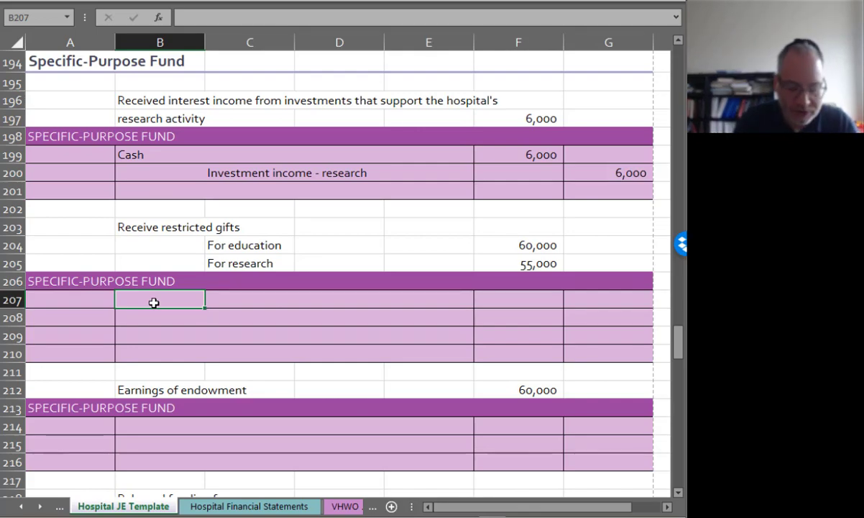
text(Cash)
key(Tab)
key(Tab)
key(Tab)
key(Tab)
text(=)
key(Up)
key(Up)
text(+)
key(Up)
key(Return)
key(Tab)
key(Tab)
key(Tab)
key(Tab)
key(Up)
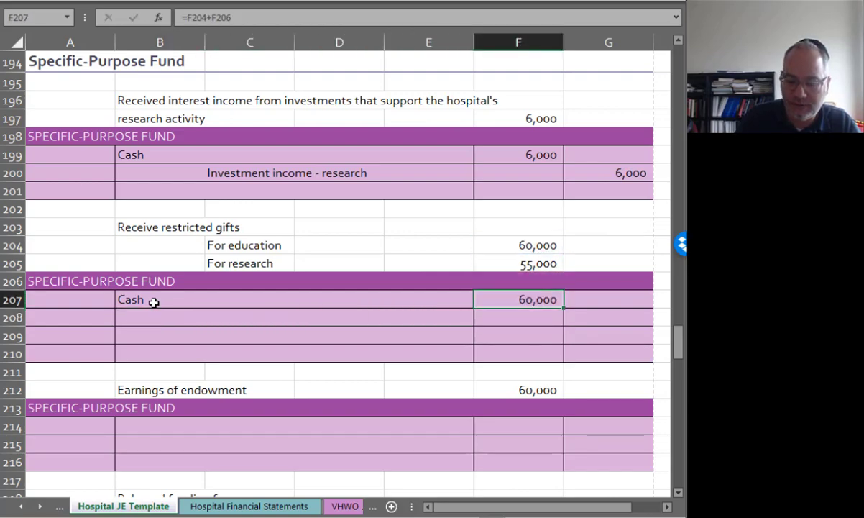
text(=)
key(Up)
key(Up)
text(+)
key(Up)
key(Up)
key(Return)
Step: Add the Contributions - Education credit line in row 208
key(Left)
key(Left)
key(Left)
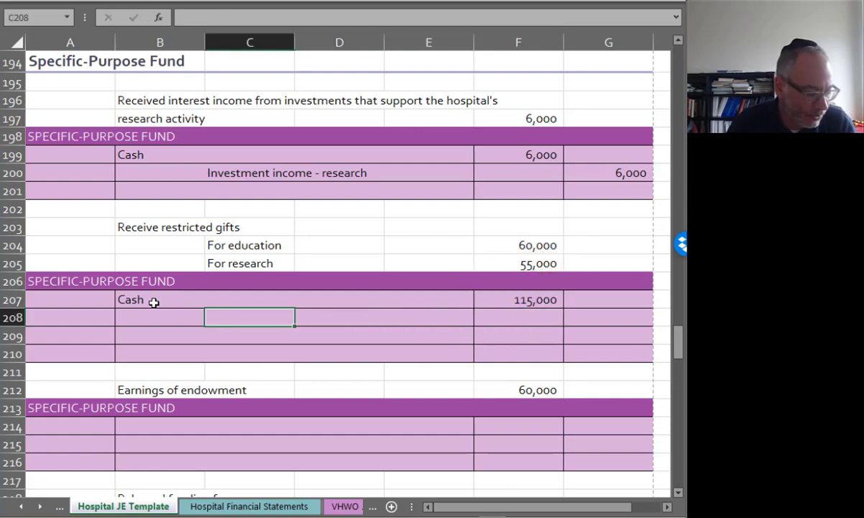
text(Contributio)
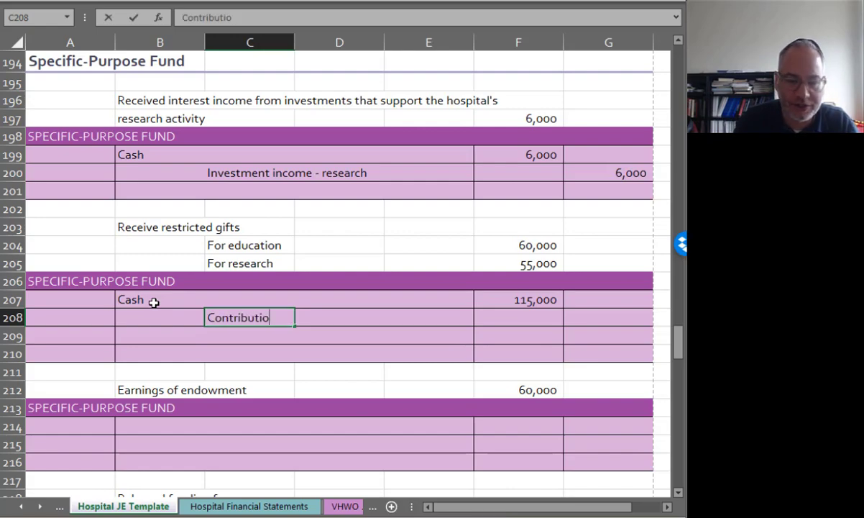
text(ns - Education)
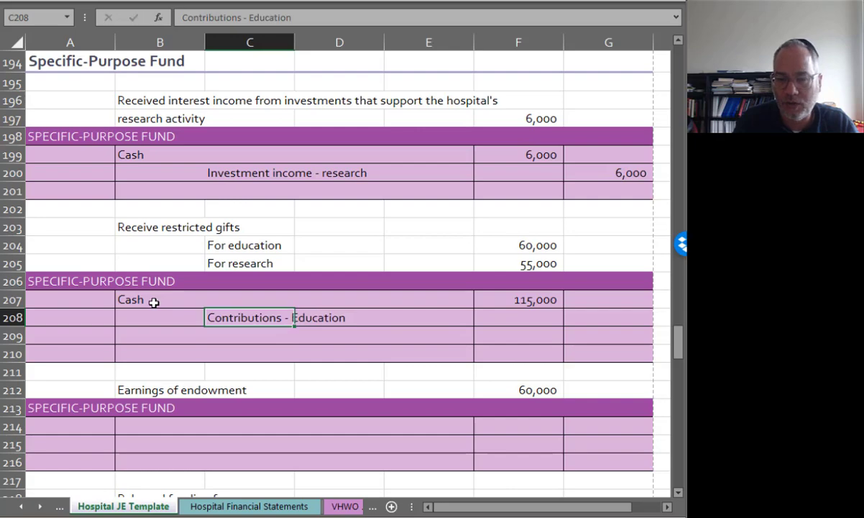
key(Tab)
key(Tab)
text(=)
key(Up)
key(Left)
key(Return)
Step: Add the Contributions - Research line in C209 with a 55,000 credit
text(C)
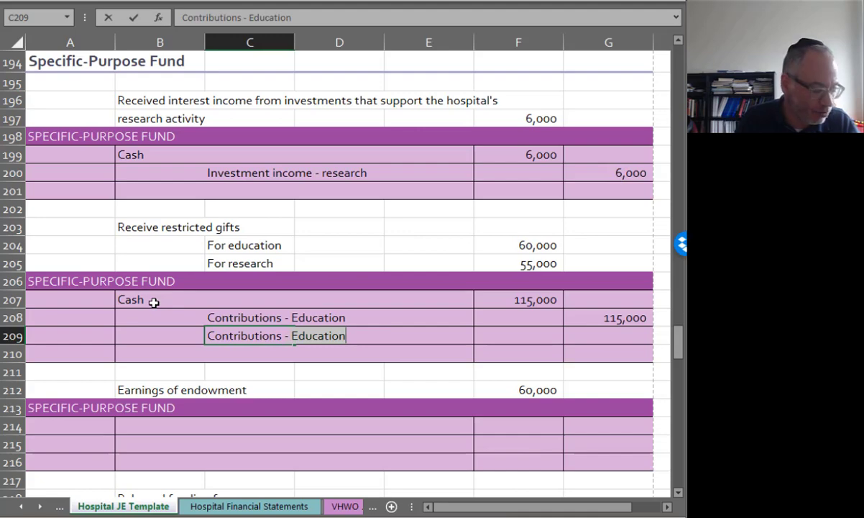
text(ontributions - Research)
key(Tab)
key(Tab)
key(Tab)
key(Tab)
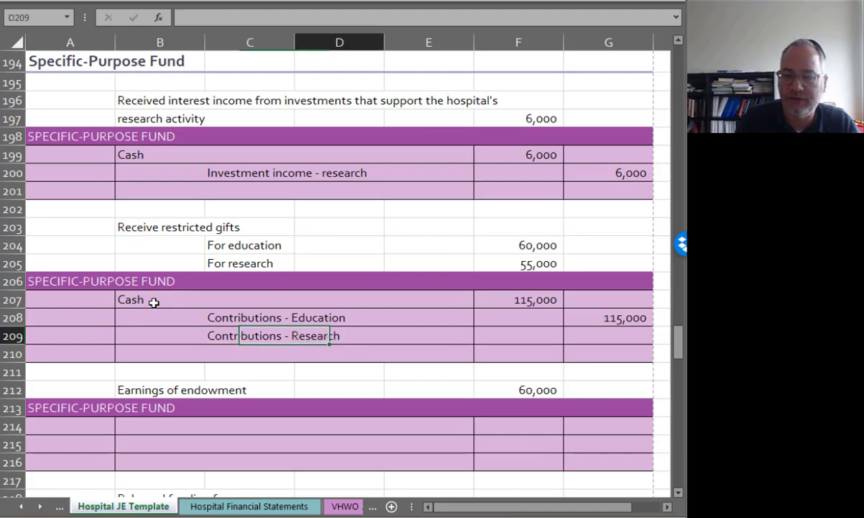
text(=)
key(Up)
Step: Correct the Contributions - Education credit to =F204 for 60,000
key(Up)
key(Up)
key(Up)
key(Left)
key(Return)
key(Up)
key(Up)
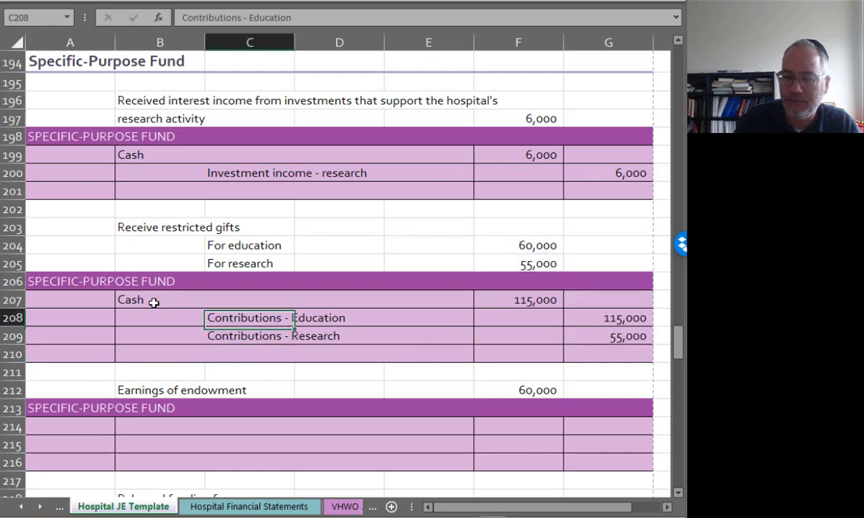
key(Right)
key(Right)
key(Right)
key(Right)
key(Right)
key(Left)
text(=)
key(Up)
key(Left)
key(Right)
key(Up)
key(Up)
key(Left)
key(Up)
key(Return)
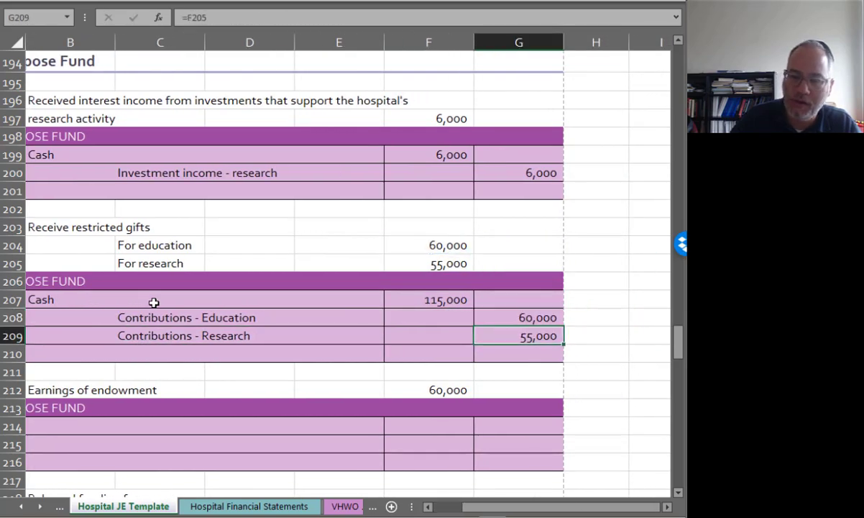
click(444, 506)
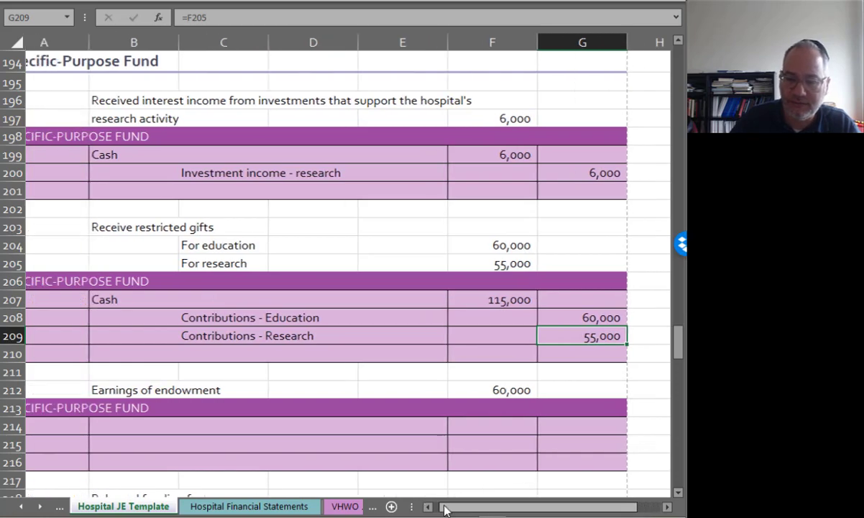
Step: Enter Cash in B214 with a 60,000 debit of =F212
click(137, 421)
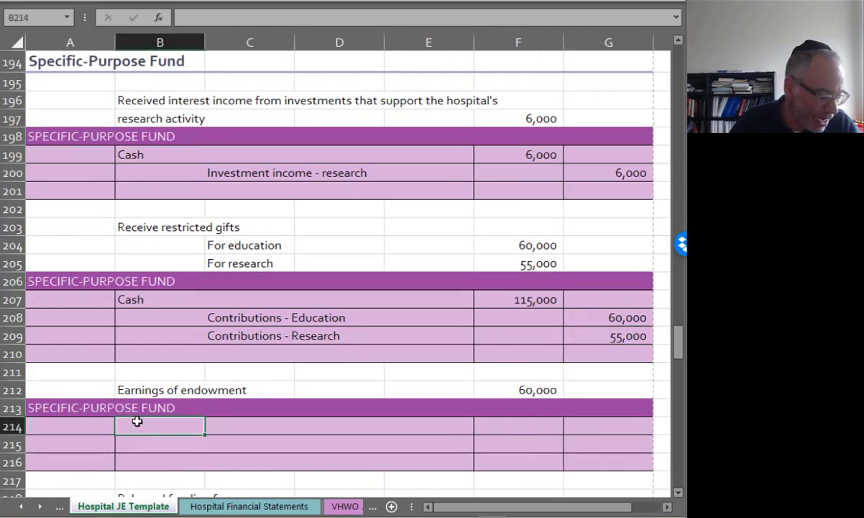
text(Cash)
key(Tab)
key(Tab)
key(Tab)
key(Tab)
key(Tab)
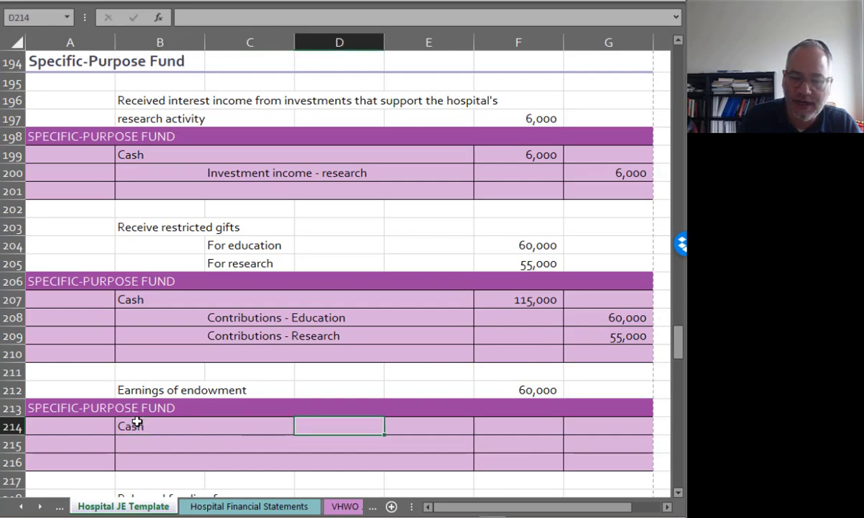
key(Left)
text(=)
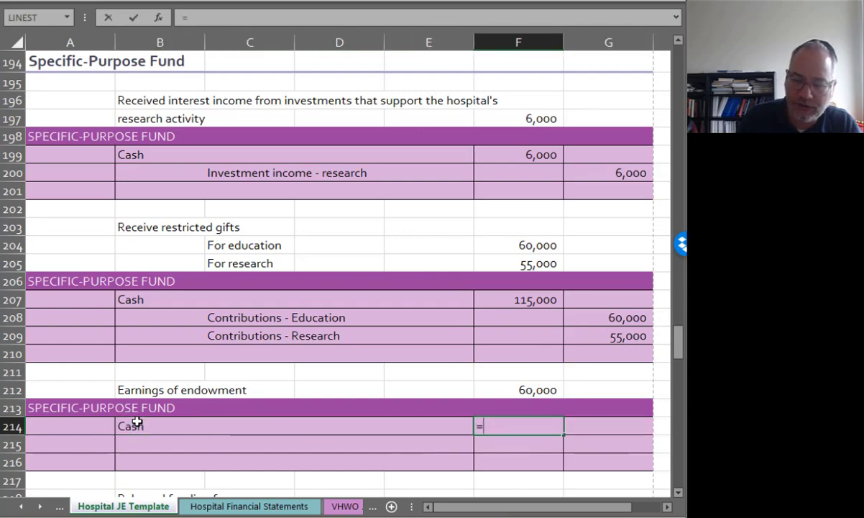
key(Up)
key(Up)
key(Return)
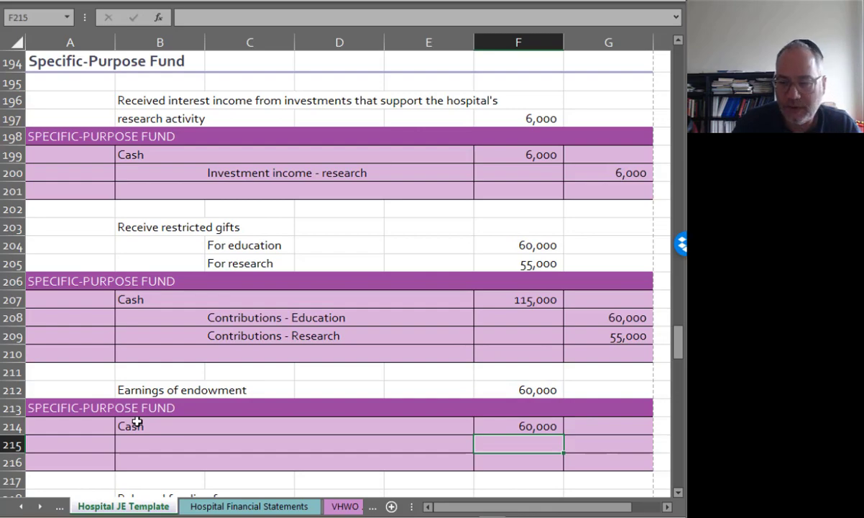
Step: Credit Investment income - endowment earnings 60,000 in C215 with =F214
key(Left)
key(Left)
key(Left)
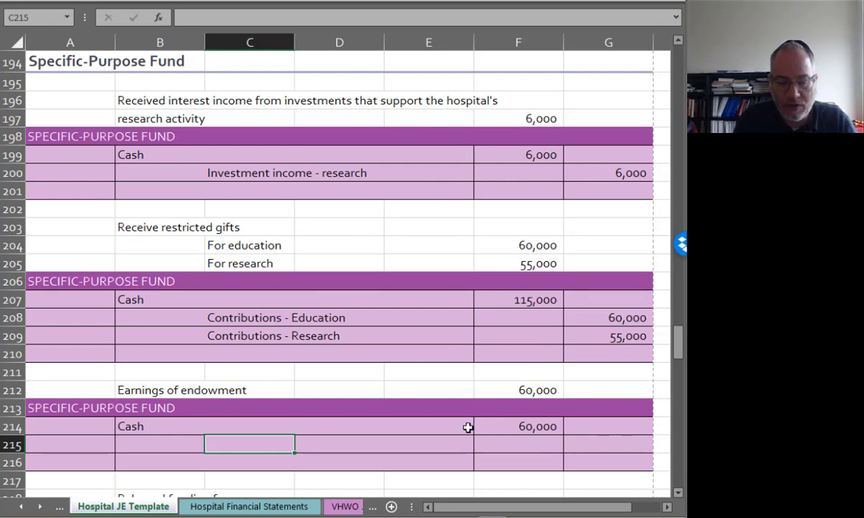
text(Investment in)
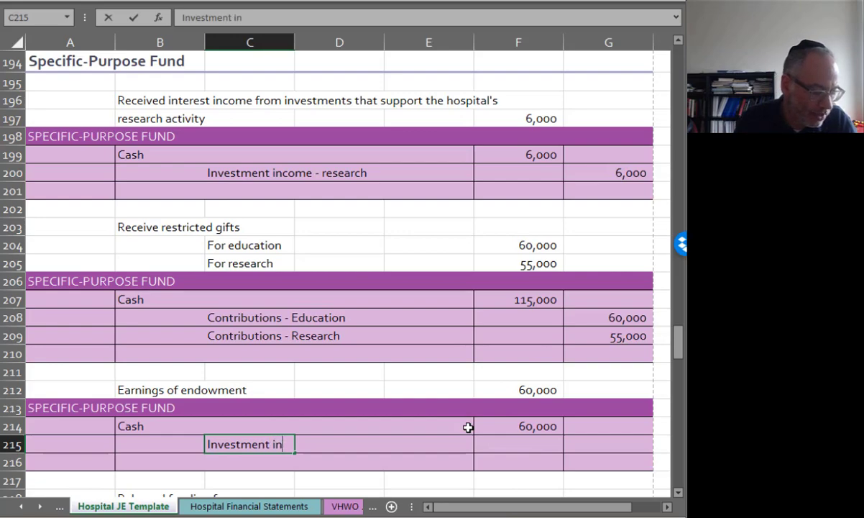
text(come - endowment )
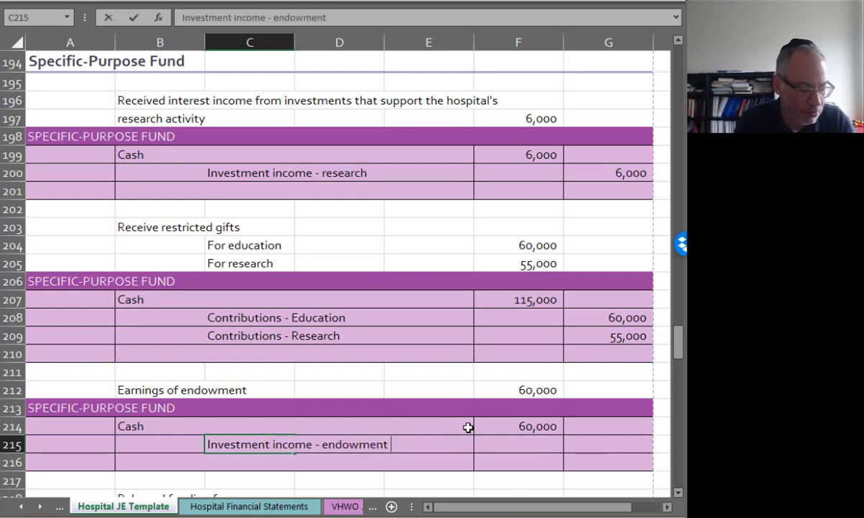
text(earnings)
key(Tab)
key(Tab)
key(Tab)
key(Tab)
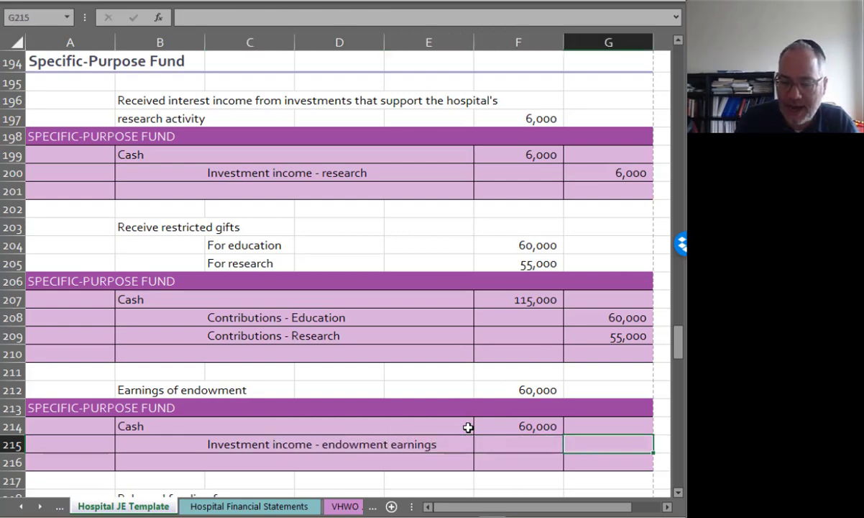
text(=)
key(Up)
key(Left)
key(Return)
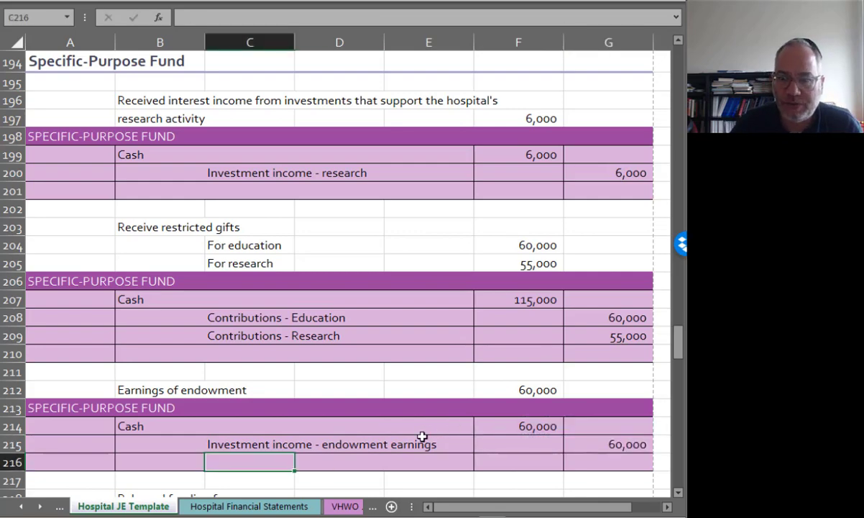
Step: Debit 'Net assets released from program use restriction - research' 61,000 in row 223
scroll(420, 437, down, 2)
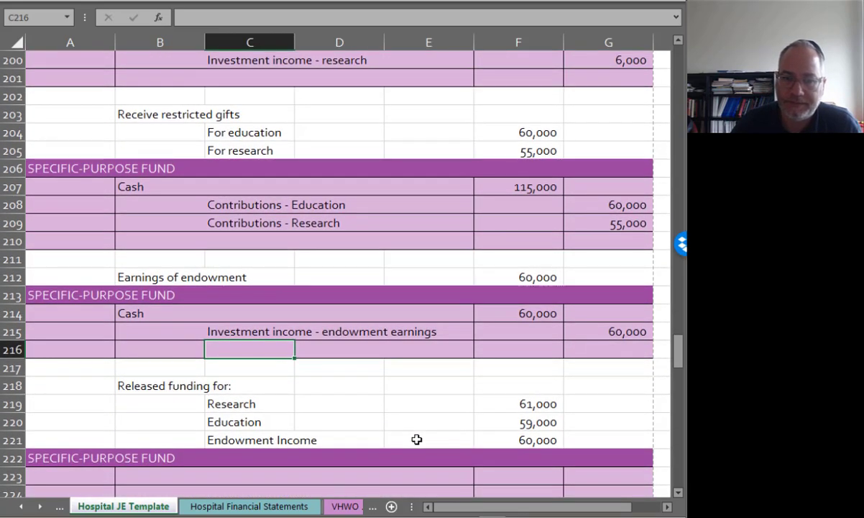
scroll(416, 440, down, 3)
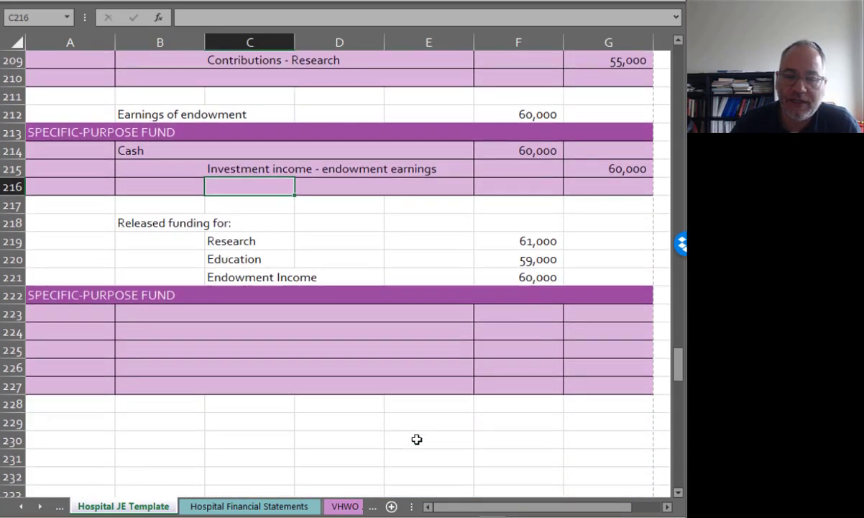
click(176, 314)
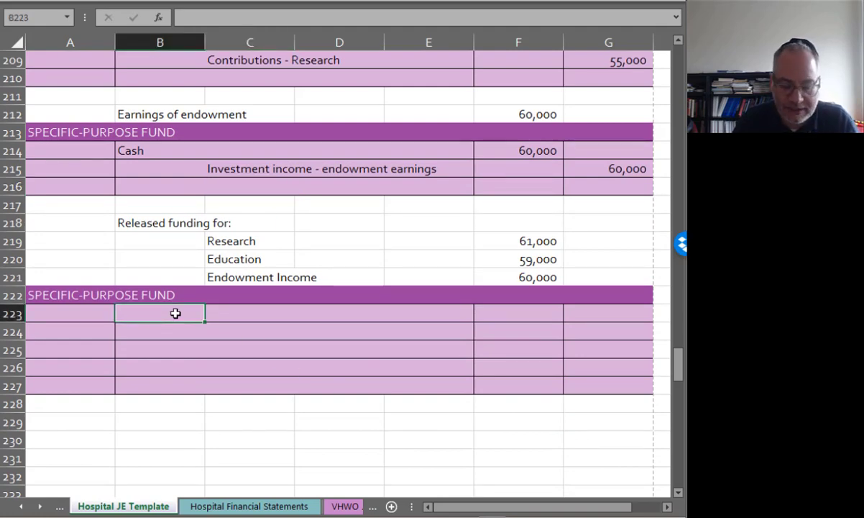
text(Net ass)
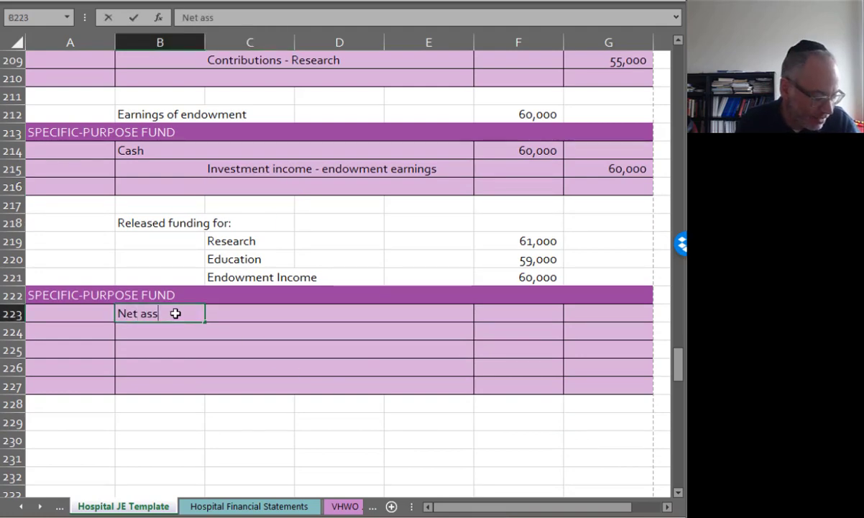
text(ets released from )
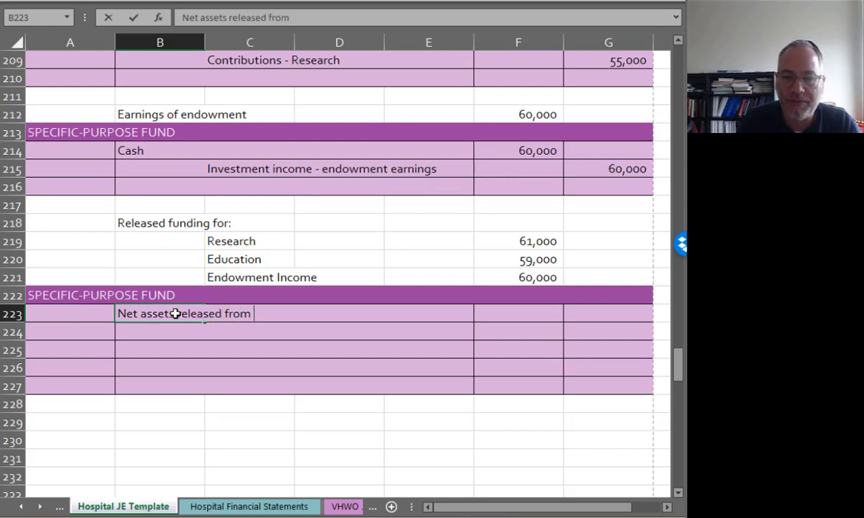
text(program use restriction - )
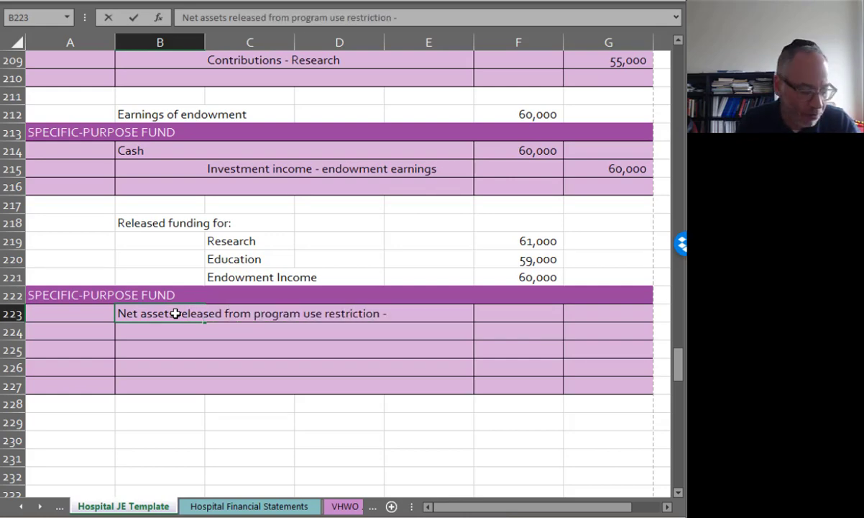
text(research)
key(ctrl+Return)
key(Right)
key(Right)
key(Right)
key(Right)
text(=)
key(Up)
key(Up)
key(Up)
key(Up)
key(Return)
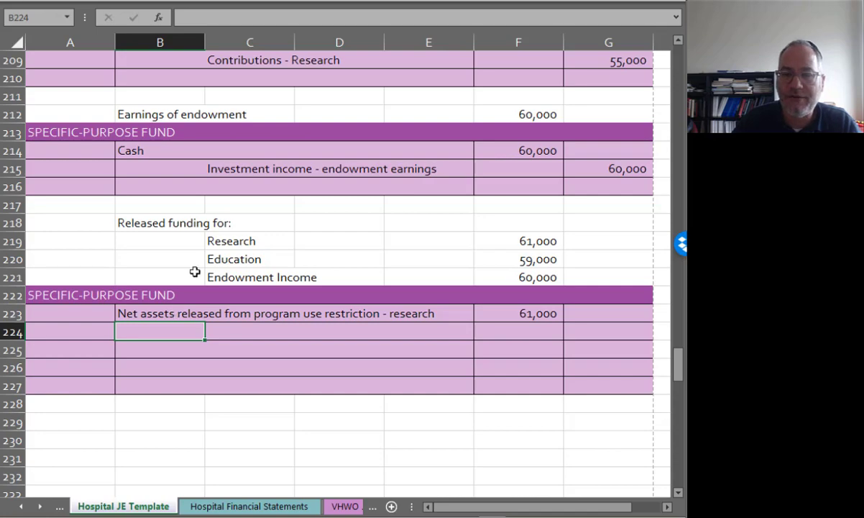
Step: Debit 'Net assets released from program use restriction - education' 59,000 in row 224
scroll(266, 228, up, 3)
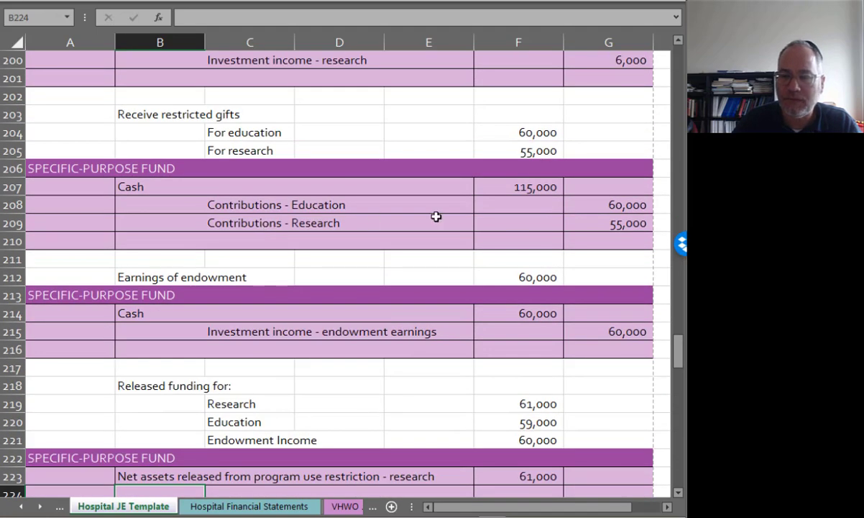
scroll(512, 237, down, 2)
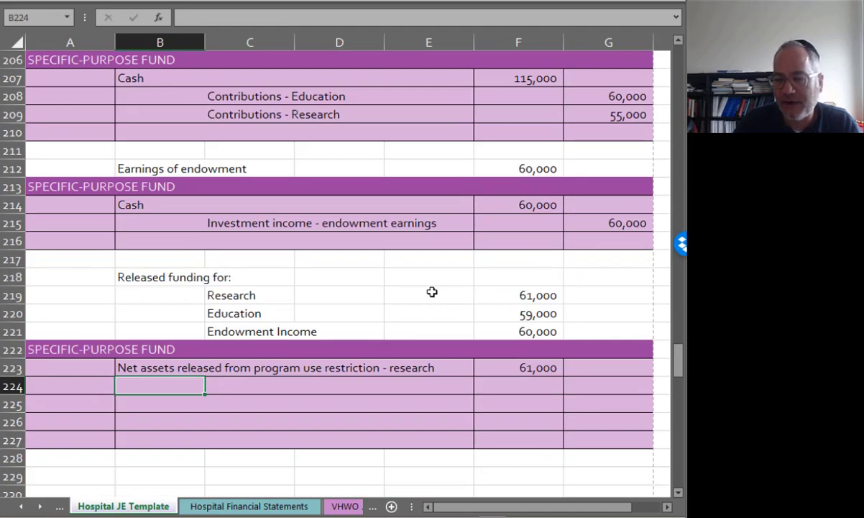
text(N)
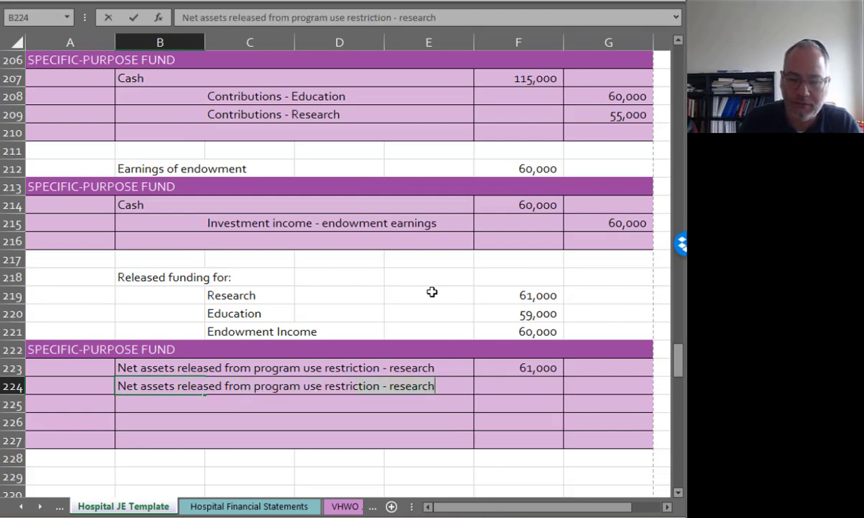
text(et assets released from program use restriction - education)
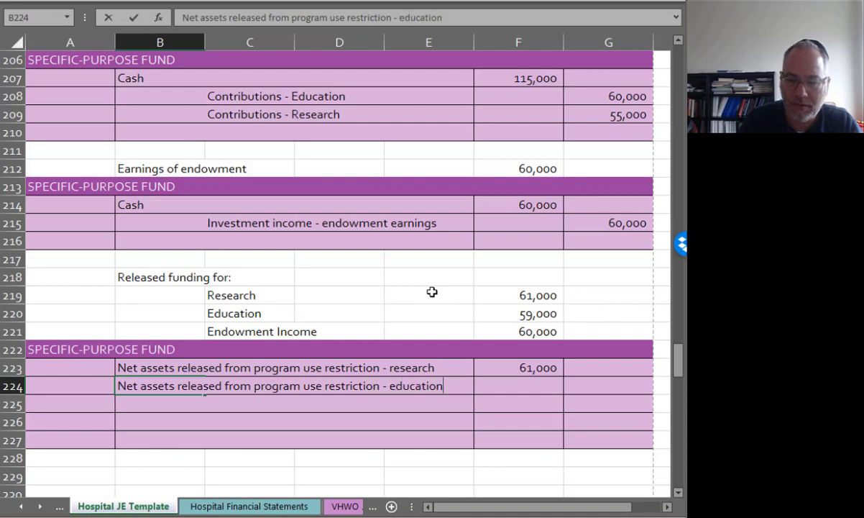
key(Tab)
key(Tab)
key(Tab)
key(Tab)
text(=)
key(Up)
key(Up)
key(Up)
key(Up)
key(Return)
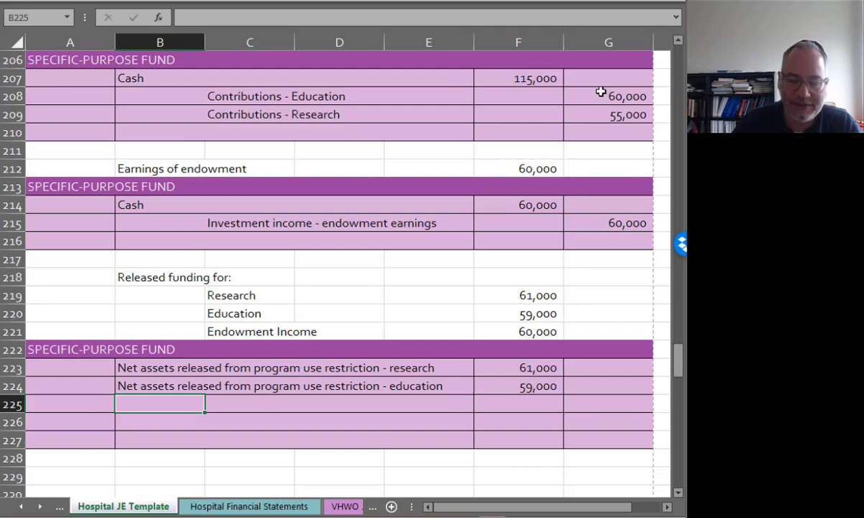
Step: Debit 'Net assets released from program use restriction - endowment' 60,000 in row 225
text(Net assets rele)
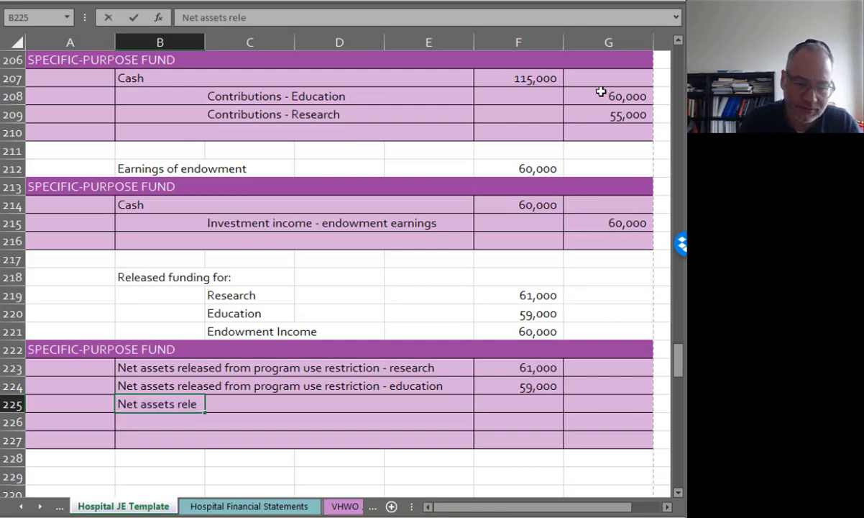
text(ased from pro)
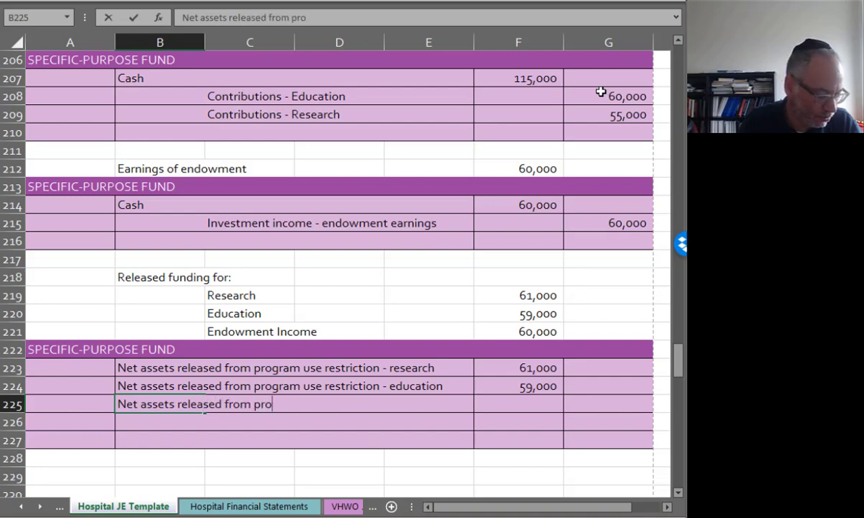
text(gram use restrictio)
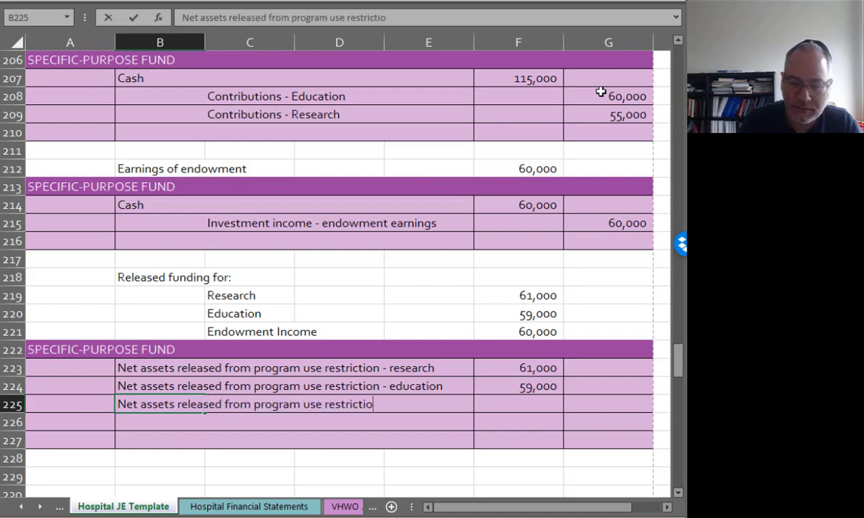
text(n - endowment)
key(Tab)
key(Tab)
key(Tab)
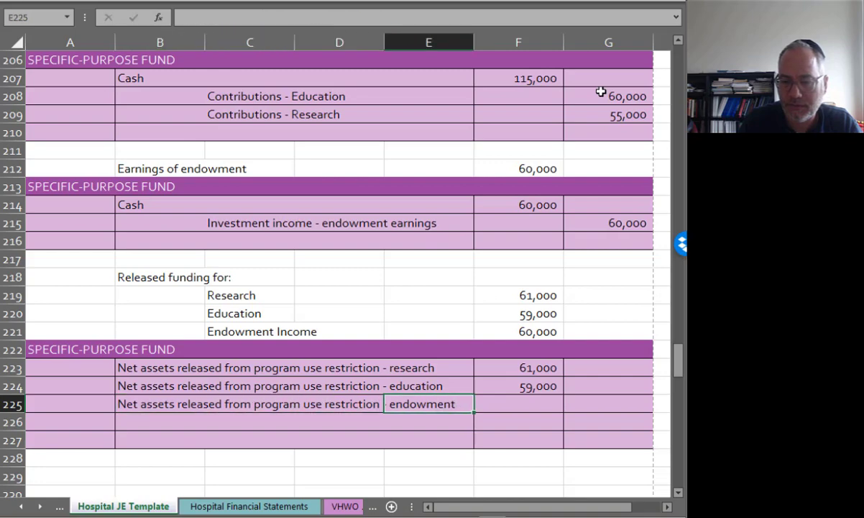
key(Tab)
key(Tab)
key(shift+Tab)
text(=)
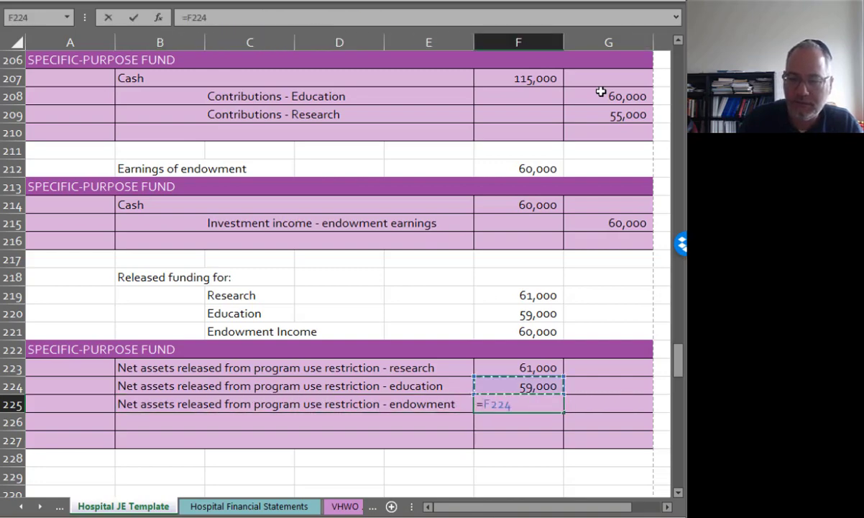
key(Up)
key(Up)
key(Return)
Step: Credit Cash 180,000 in row 226 with =SUM(F223:F225)
key(Left)
key(Left)
key(Left)
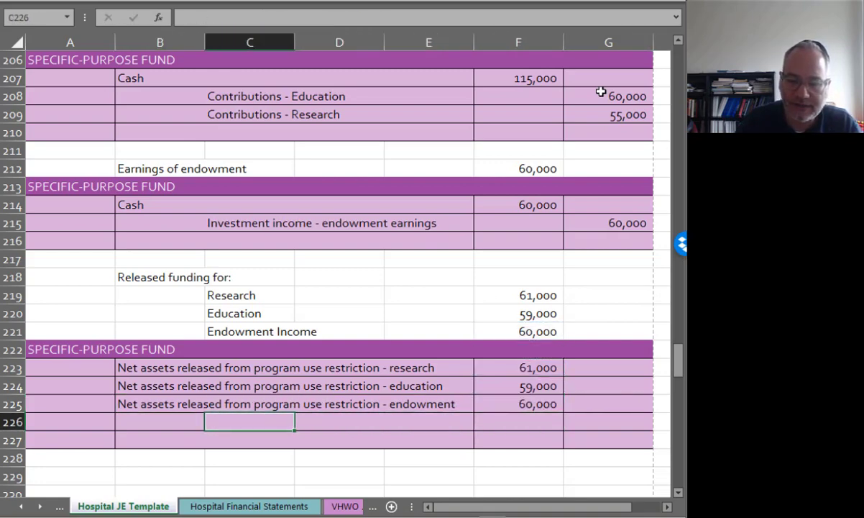
text(Cash)
key(Right)
key(Right)
key(Right)
key(Right)
text(=sum()
key(Left)
key(Up)
key(shift+Up)
key(shift+Up)
key(Return)
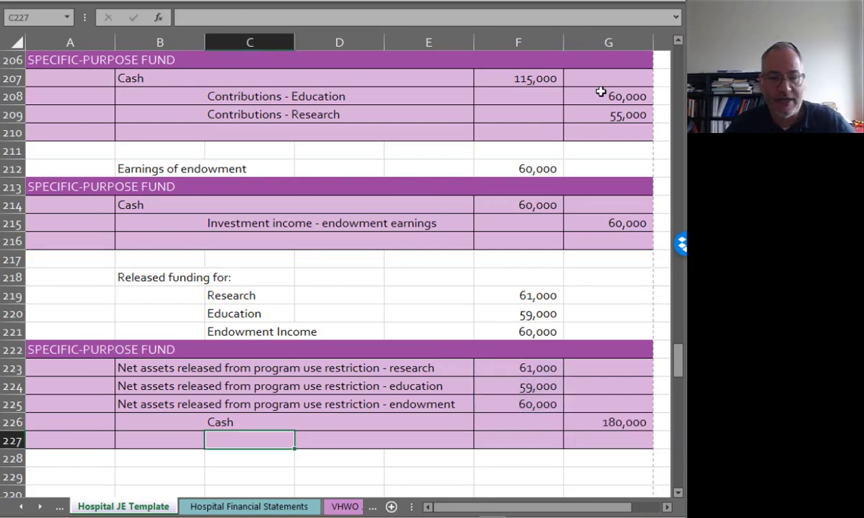
Step: Select B113:G118, the General Fund's 120,000 and 60,000 program-use release entries
scroll(601, 91, up, 10)
scroll(630, 90, up, 20)
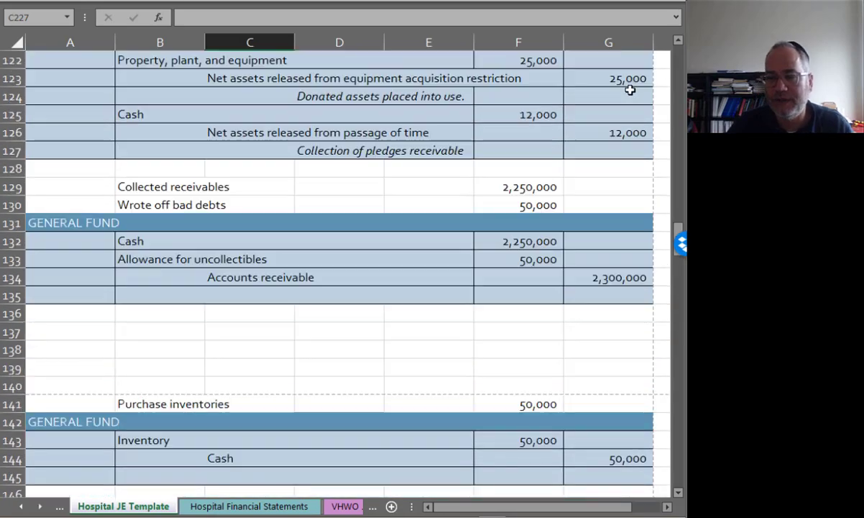
scroll(630, 90, down, 14)
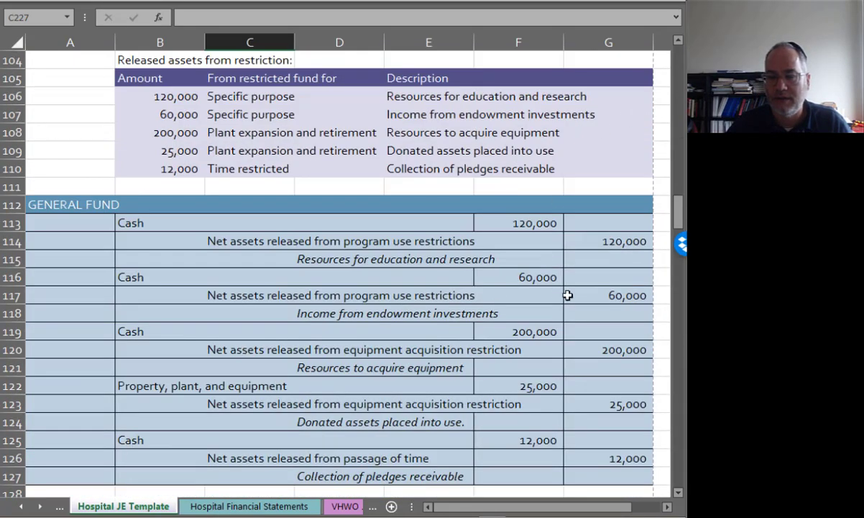
mouse_move(607, 311)
mouse_down()
mouse_move(214, 231)
mouse_move(122, 220)
mouse_move(128, 224)
mouse_up()
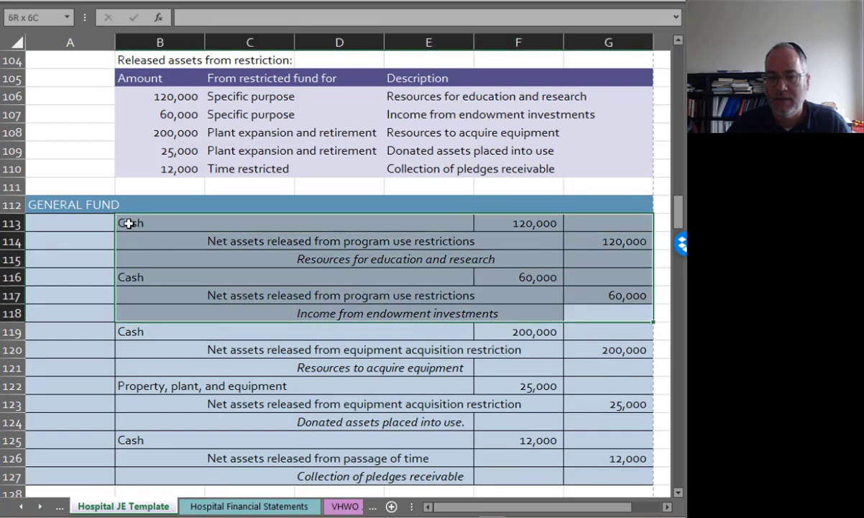
Step: Debit Cash 12,000 for the collected pledges, referencing the amount above
scroll(170, 228, down, 20)
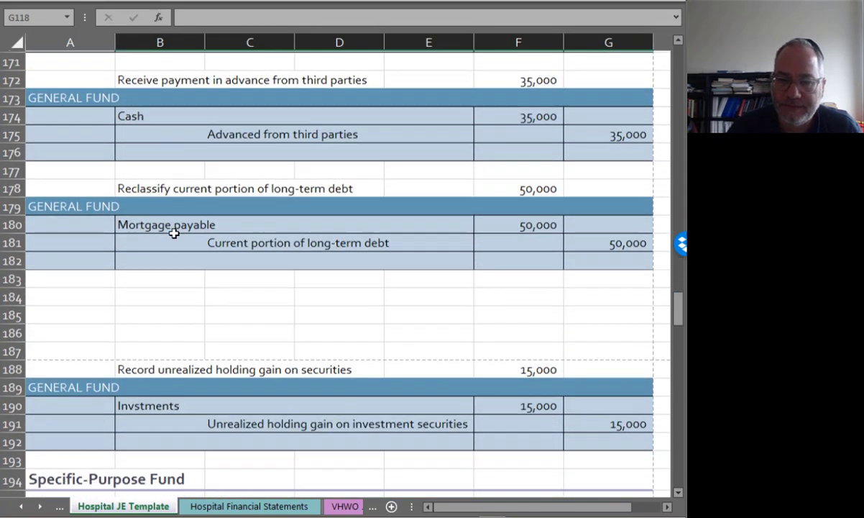
scroll(174, 233, down, 8)
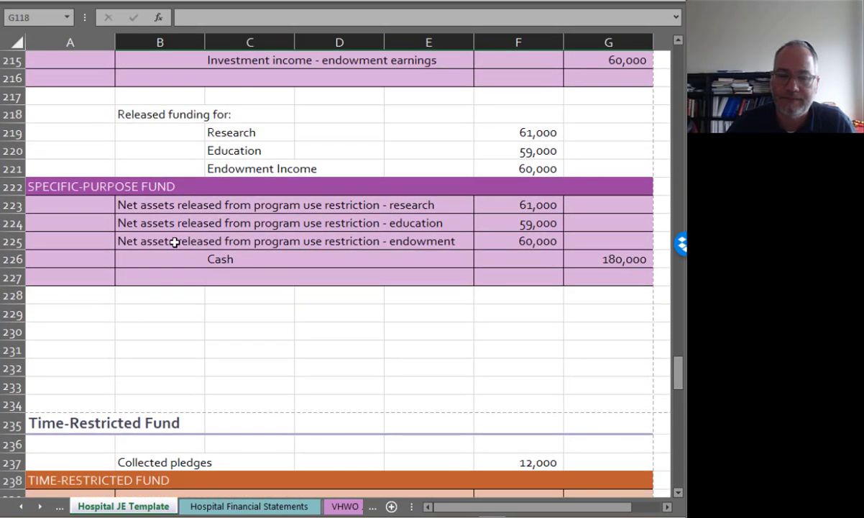
scroll(174, 242, down, 4)
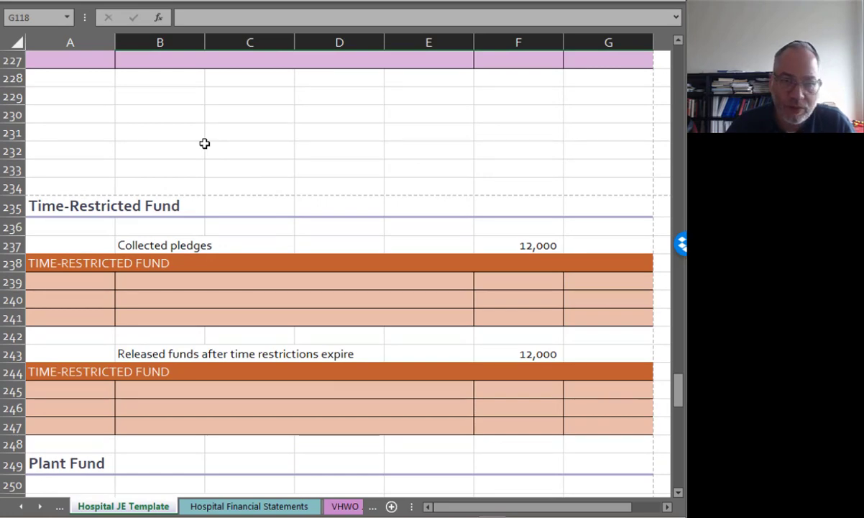
click(155, 277)
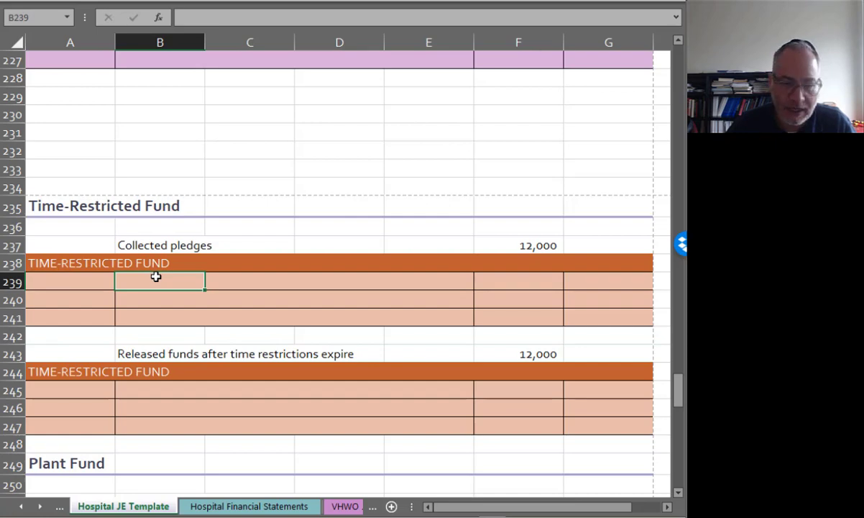
text(Cash)
key(Tab)
key(Tab)
key(Tab)
key(Tab)
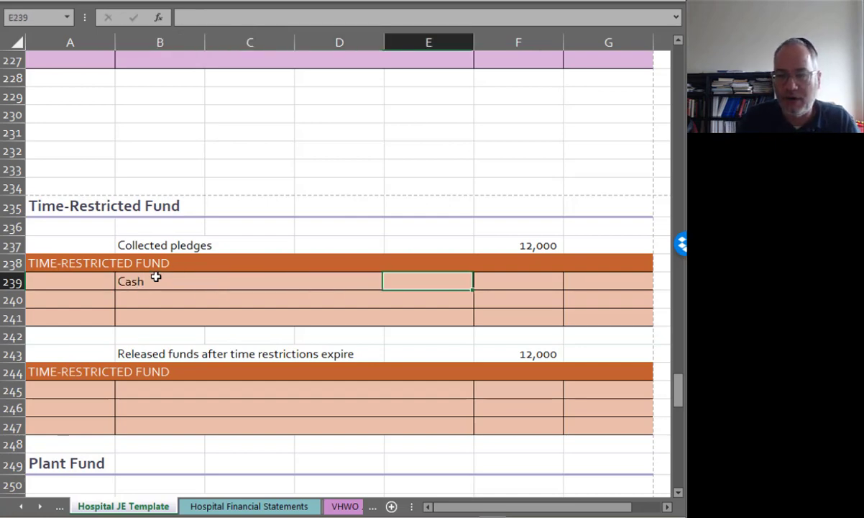
text(=)
key(Up)
key(Up)
key(Return)
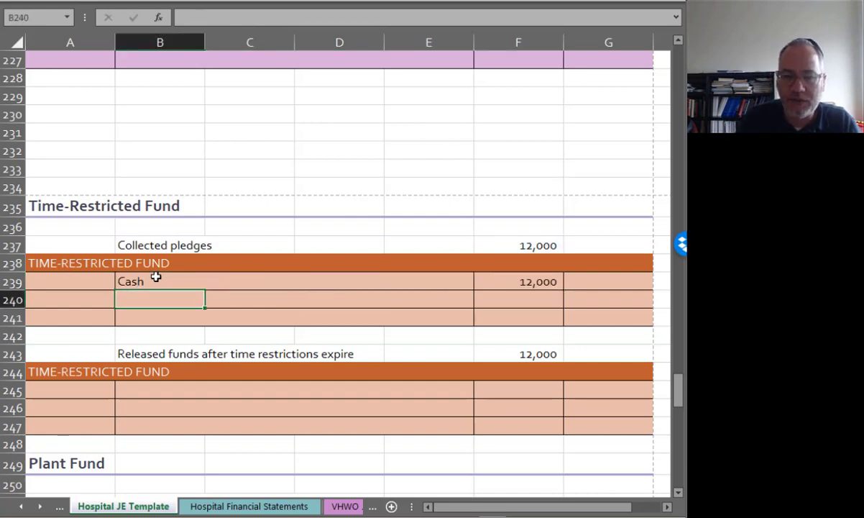
Step: Credit Pledges receivable 12,000, referencing the Cash debit
key(Tab)
text(Pledg)
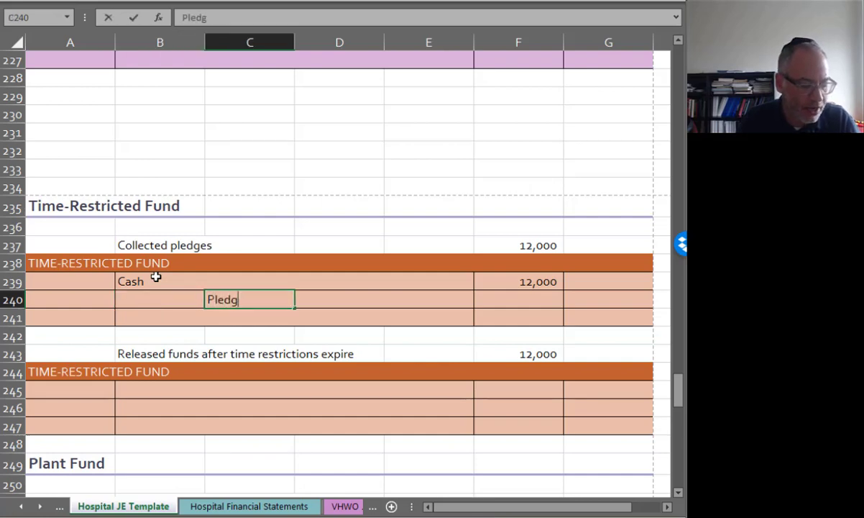
text(es receivable)
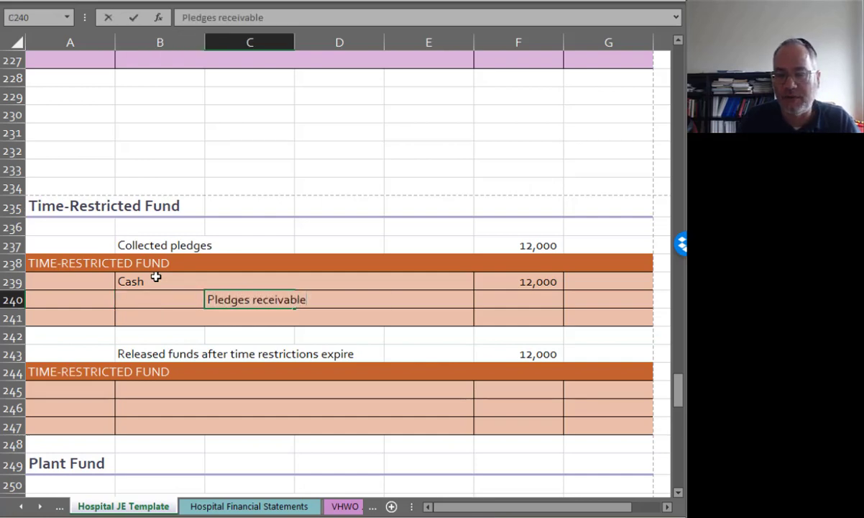
key(Tab)
key(Tab)
key(Tab)
key(Tab)
text(=)
key(Up)
key(Left)
key(Return)
Step: Debit 'Net assets released from time restrictions' 12,000 in B245 with =F243
key(Down)
key(Down)
key(Down)
key(Down)
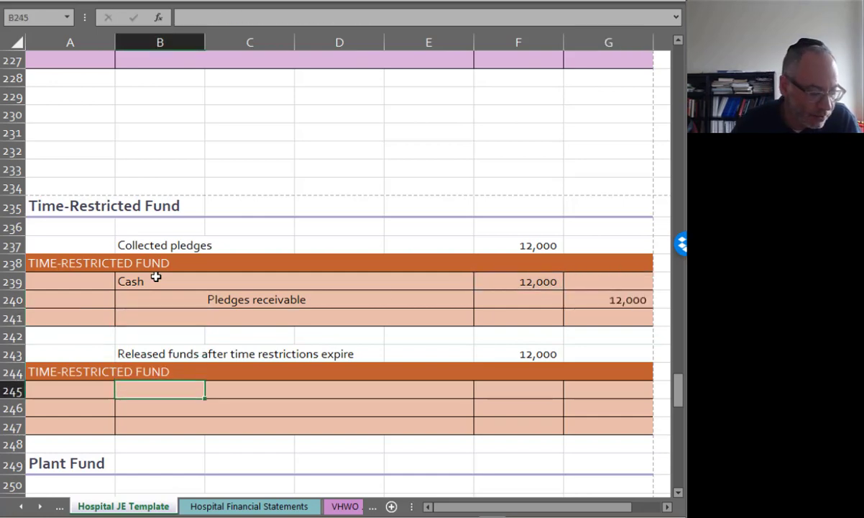
text(Net )
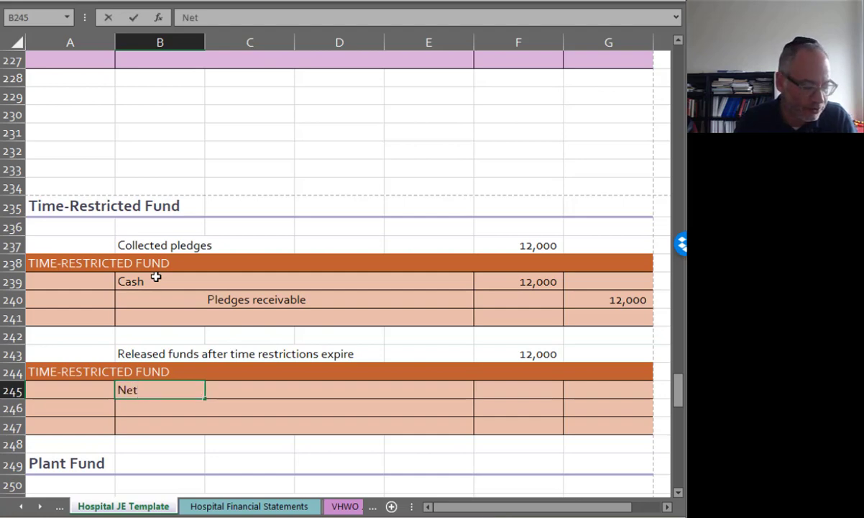
text(assets released f)
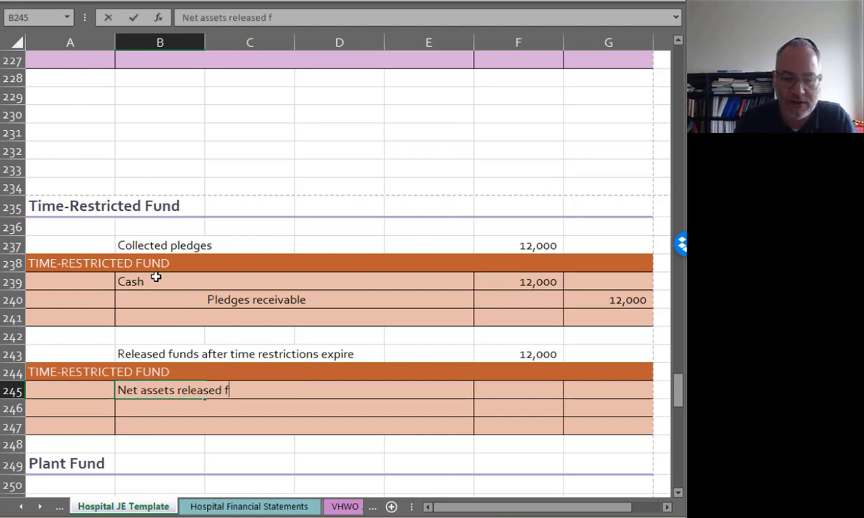
text(rom time restrictions)
key(Tab)
Step: Credit Cash 12,000 in row 246 with =F245
key(Tab)
key(Tab)
key(Tab)
text(=)
key(Up)
key(Up)
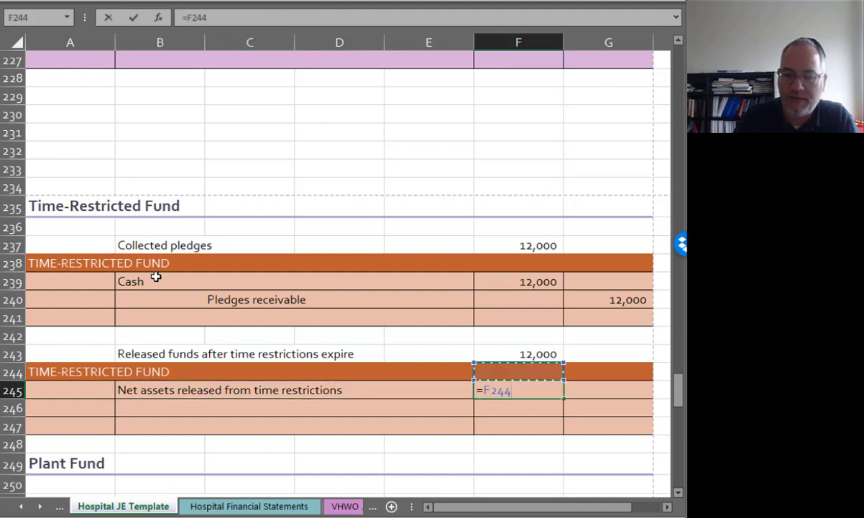
key(Return)
key(Tab)
text(Cash)
key(Tab)
key(Tab)
key(Tab)
key(Tab)
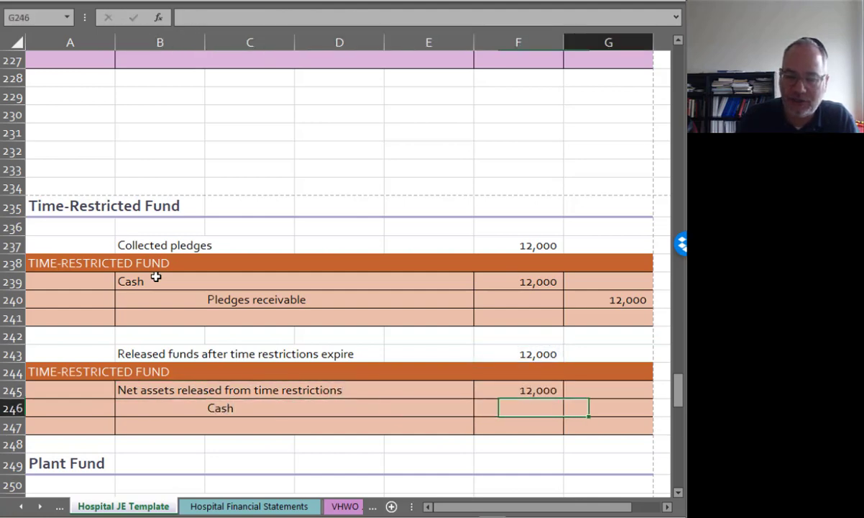
text(=)
key(Left)
key(Up)
key(Return)
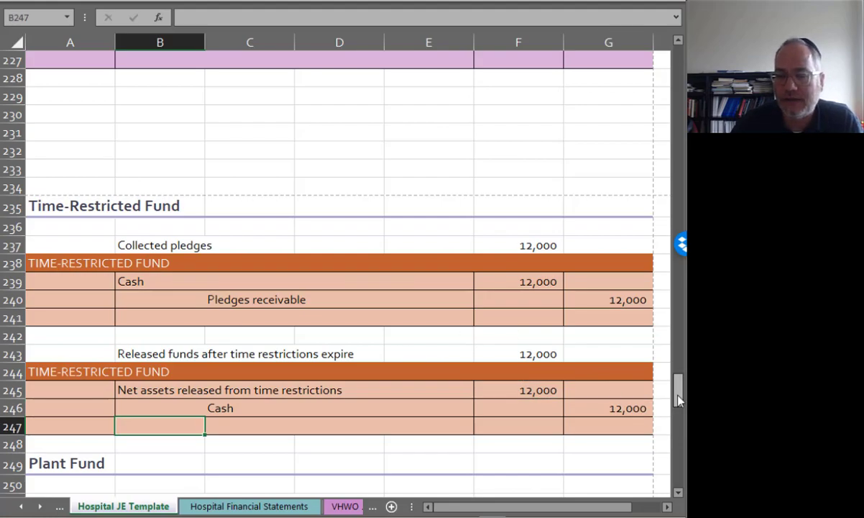
Step: Scroll past the General Fund entries down to the blank donated-equipment 25,000 Plant Fund entry
drag(676, 394, 677, 225)
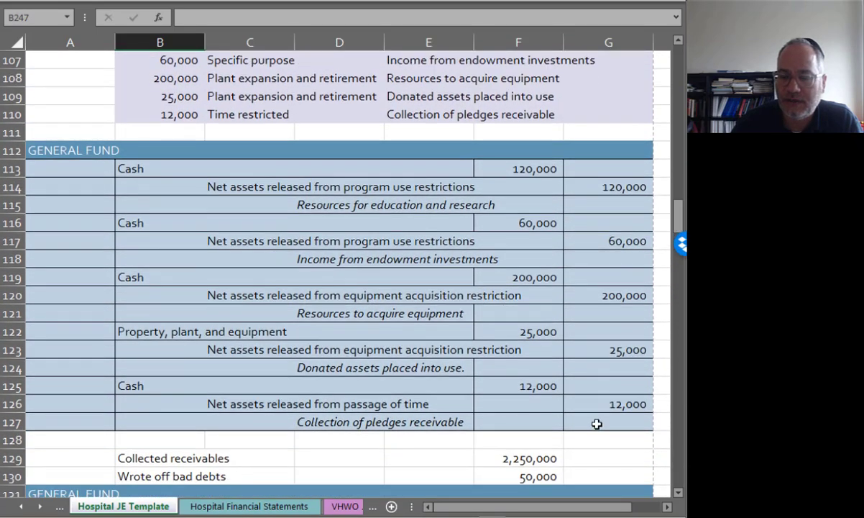
drag(596, 422, 132, 389)
scroll(133, 391, down, 20)
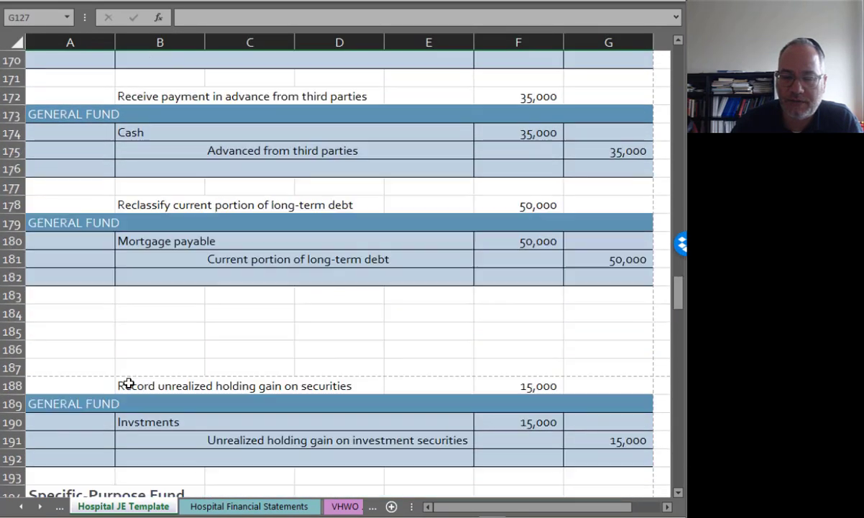
scroll(132, 394, down, 12)
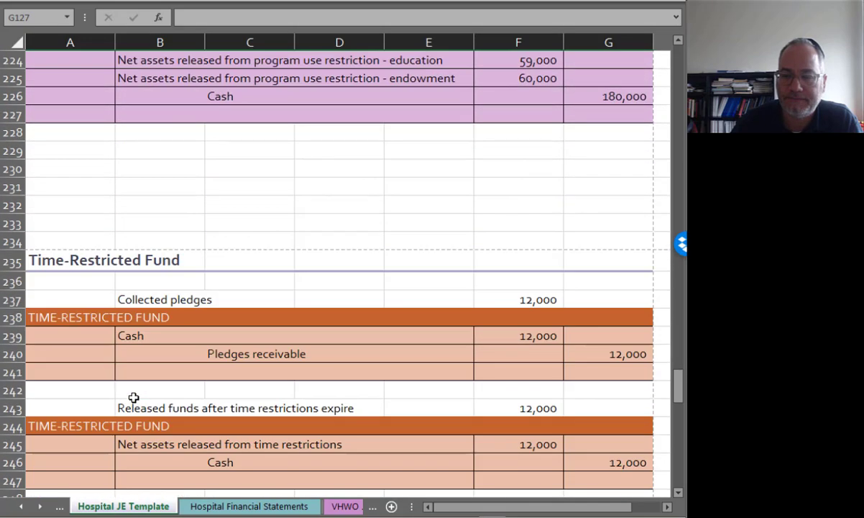
scroll(134, 398, down, 1)
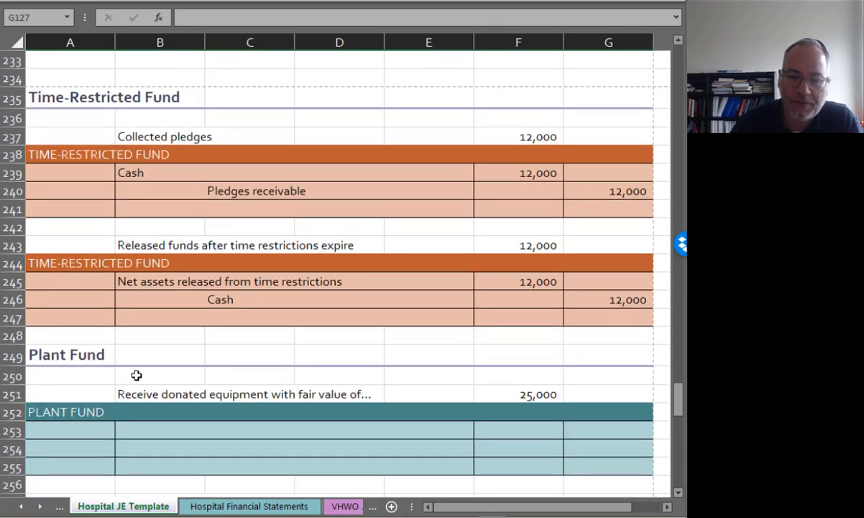
scroll(136, 375, down, 2)
Step: Debit Property, plant, and equipment in B253 for 25,000, using =F251 in F253
click(141, 315)
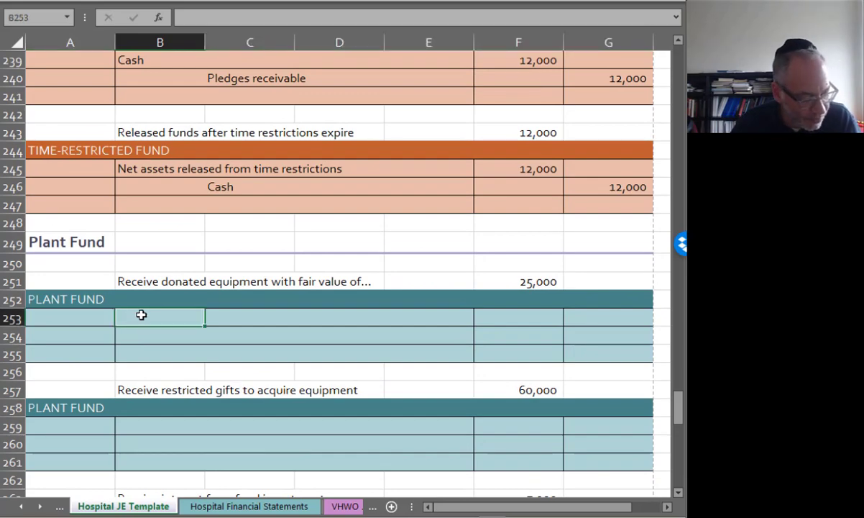
text(Property)
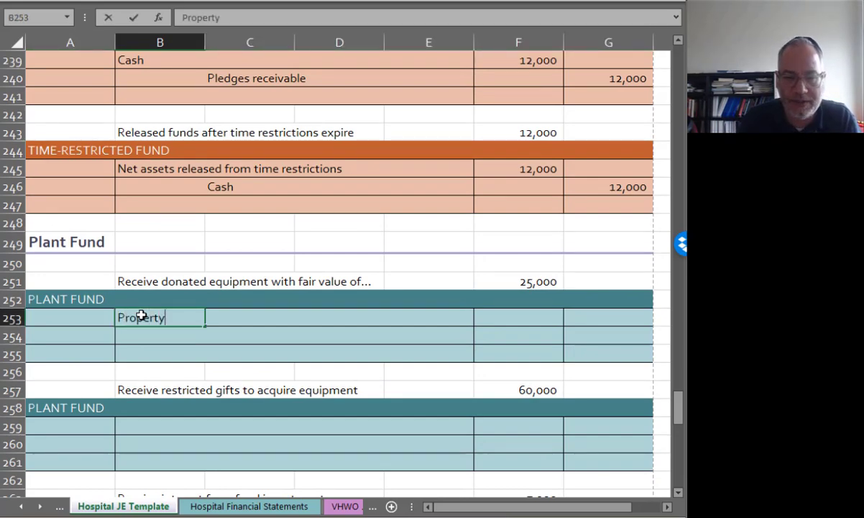
text(, plant )
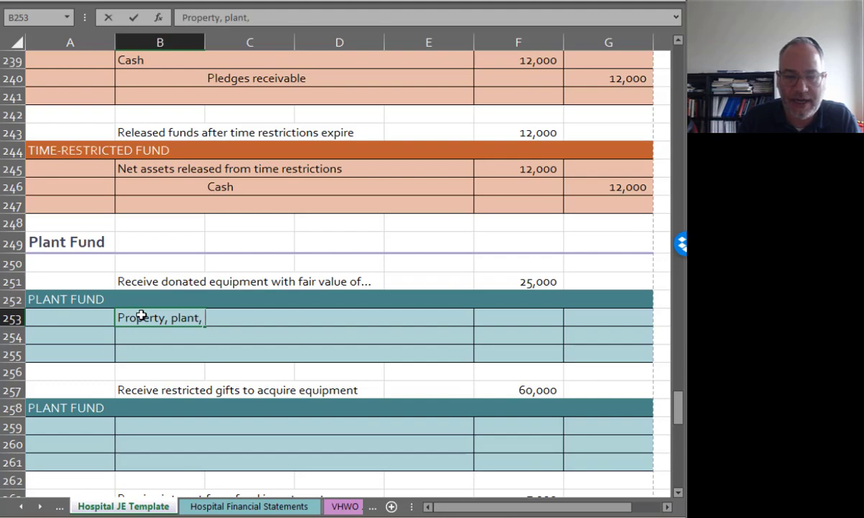
text( and equpment)
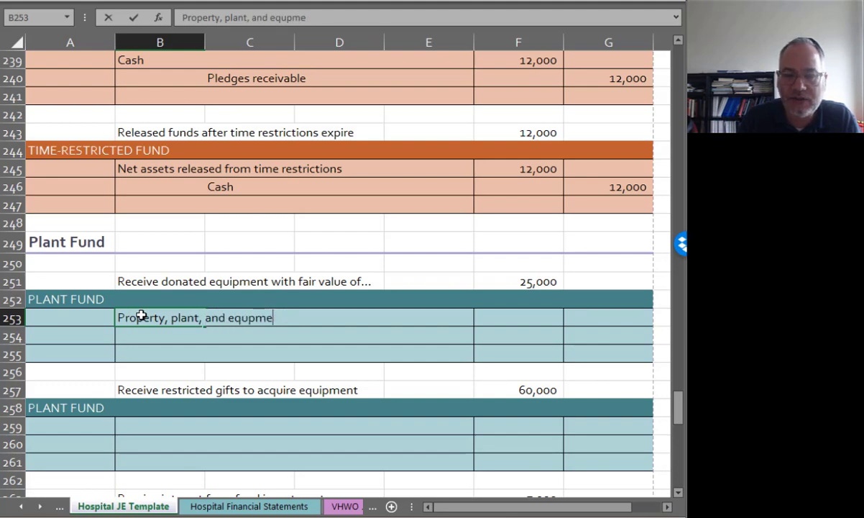
key(BackSpace)
key(BackSpace)
key(BackSpace)
text(uipment)
key(Tab)
text(=)
key(Up)
key(Up)
key(Return)
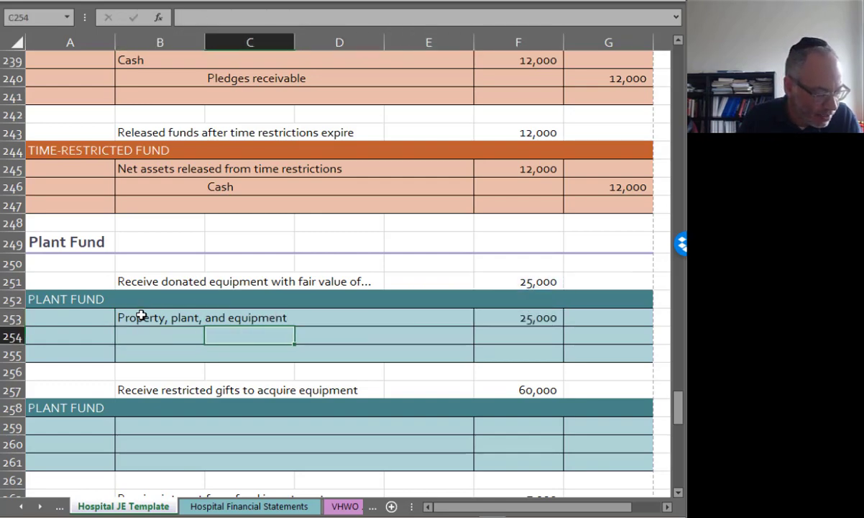
Step: Credit Contributions - Plant in C254 for 25,000, using =F253 in G254
text(Contribution)
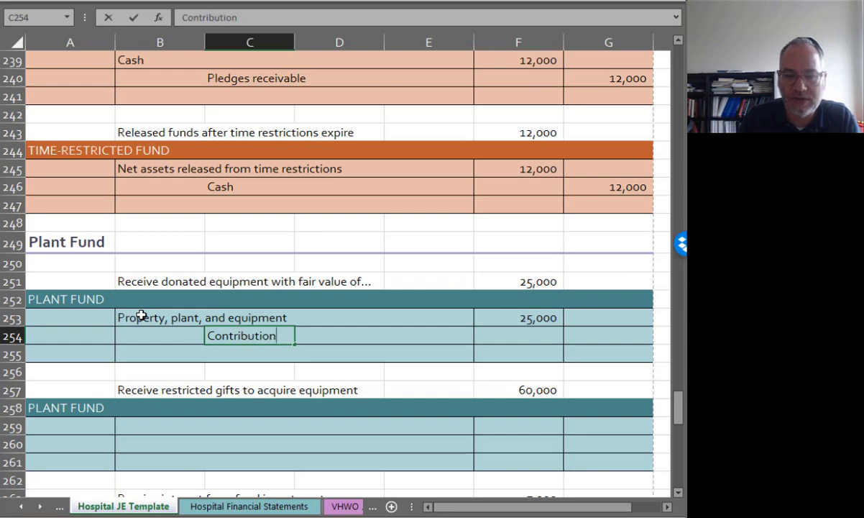
text(s - Plant)
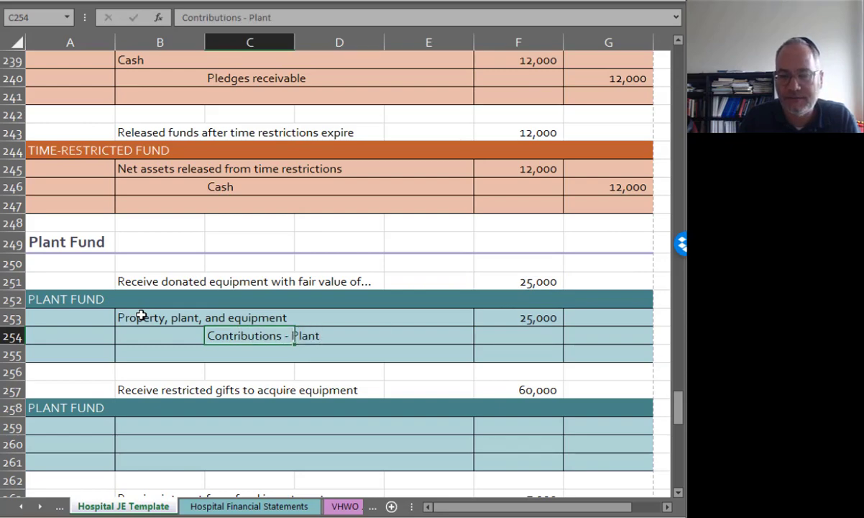
key(Tab)
key(Tab)
text(=)
key(Up)
key(Left)
key(Return)
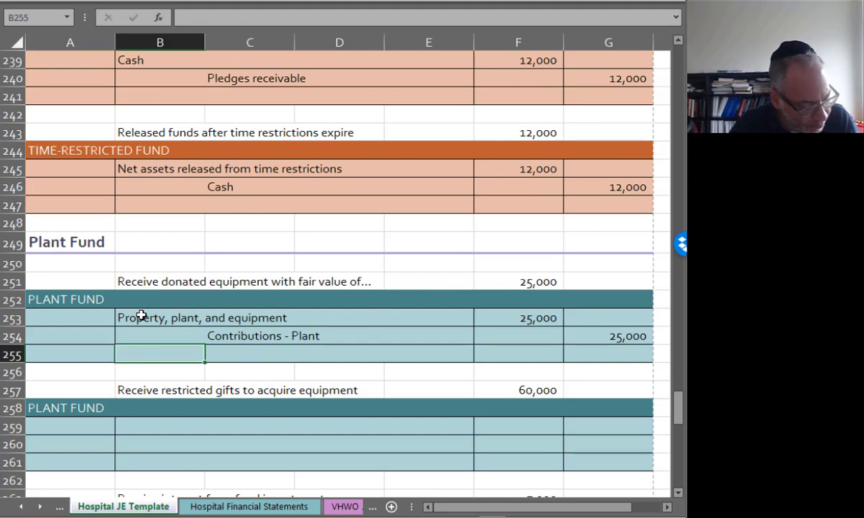
Step: Debit Cash in B259 for 60,000, using =F257 in F259
click(152, 424)
text(Cash)
key(Right)
key(Right)
key(Right)
key(Right)
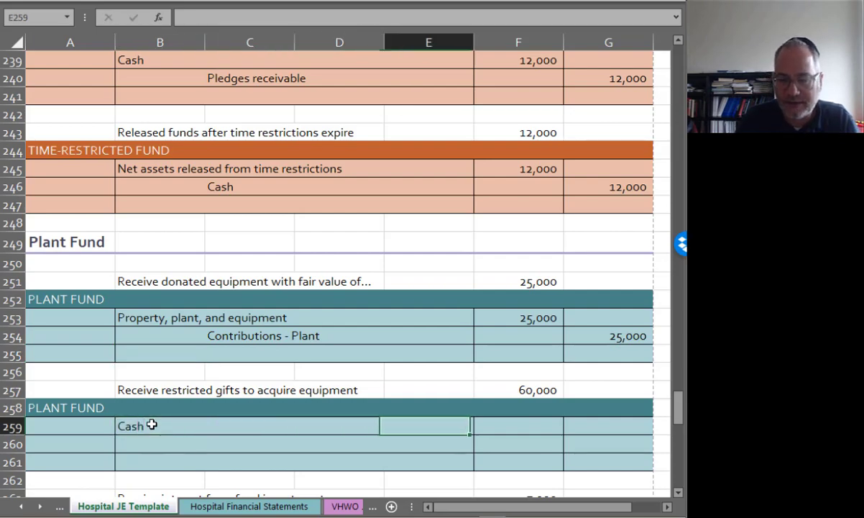
text(=)
key(Up)
key(Up)
key(Return)
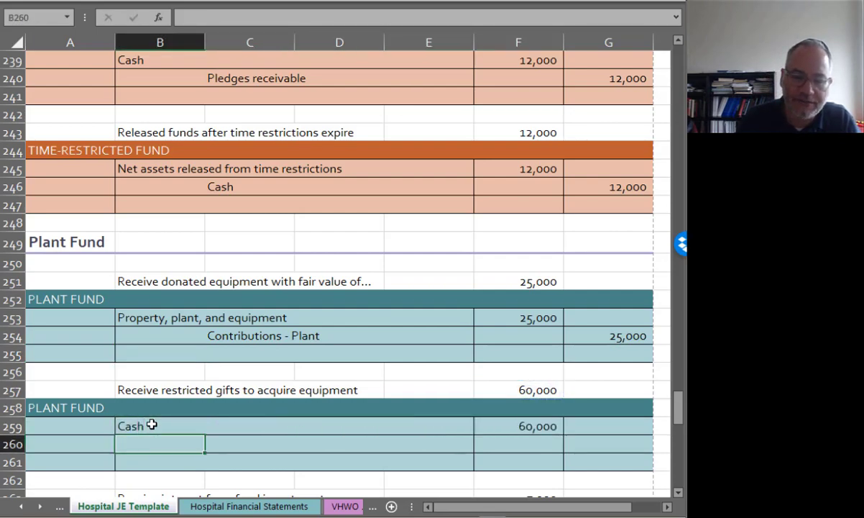
Step: Credit Contributions - Plant in C260 for 60,000, using =F259 in G260
key(Right)
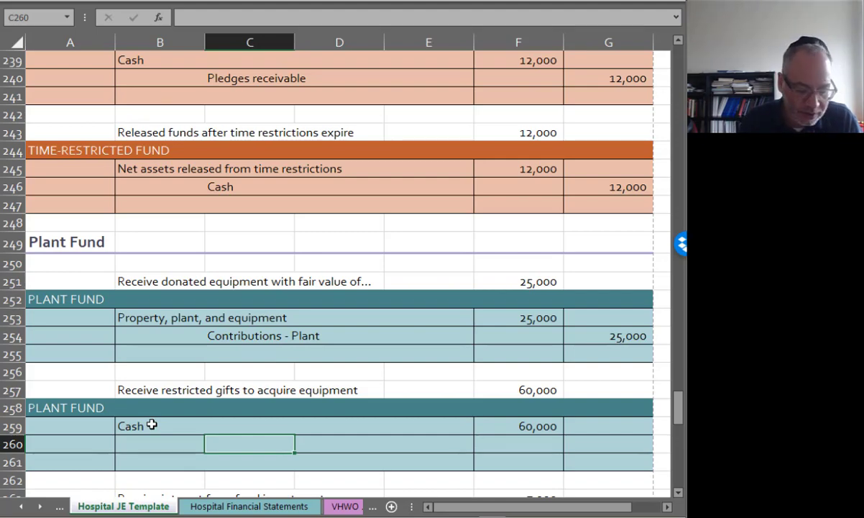
text(Contributi)
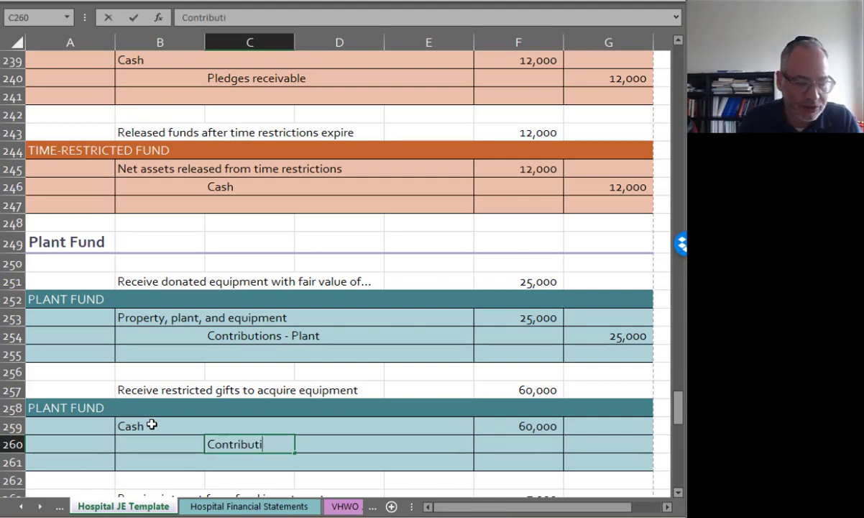
text(ons - Plant)
key(Tab)
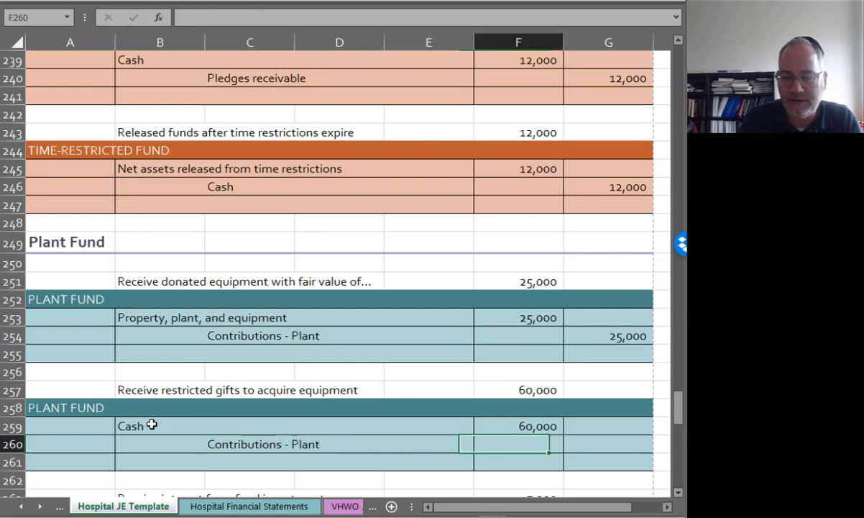
key(Tab)
text(=)
key(Up)
key(Left)
key(Return)
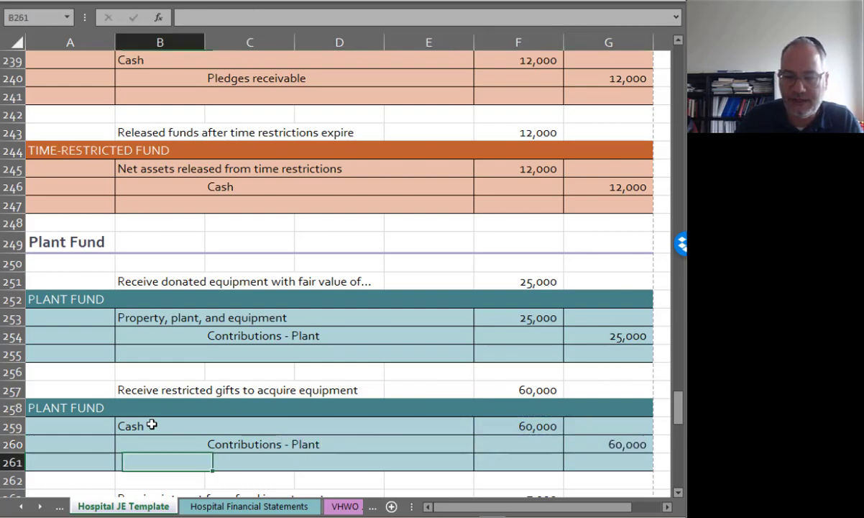
scroll(151, 424, down, 2)
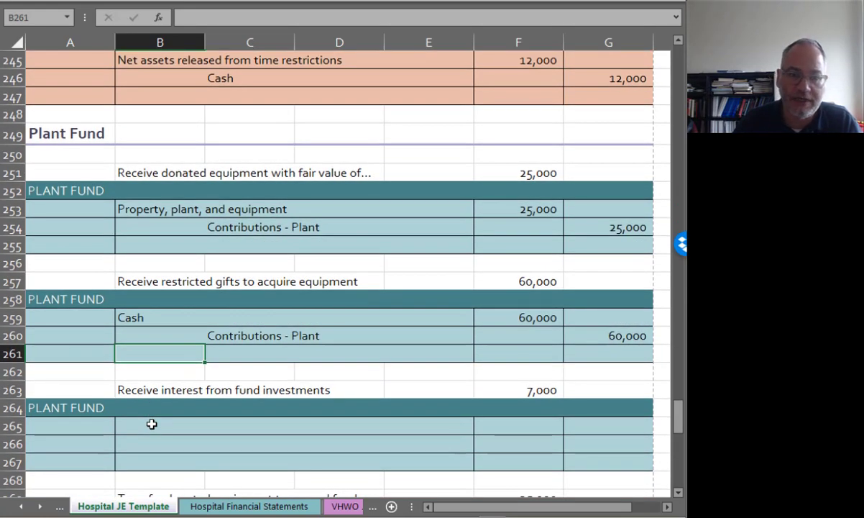
Step: Debit Cash in B265 for the 7,000 interest, using =F263 in F265
click(152, 424)
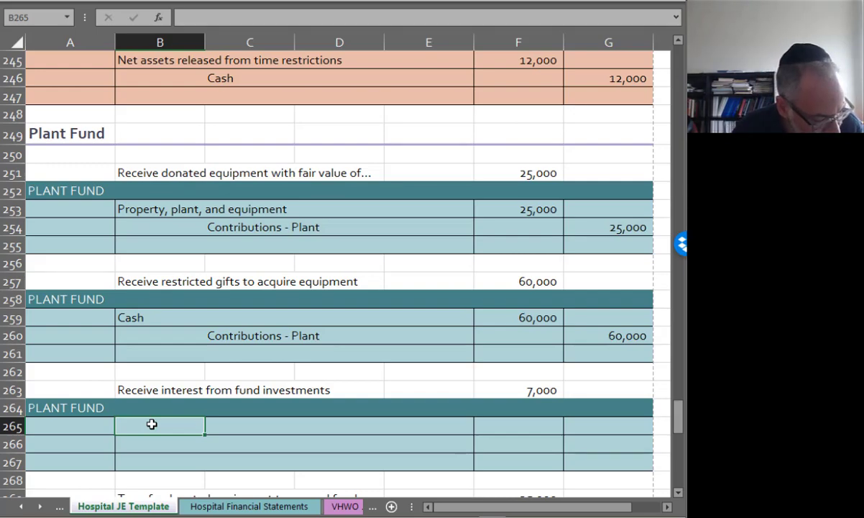
text(CCash)
key(BackSpace)
text(ash)
key(Tab)
key(Tab)
key(Tab)
key(Tab)
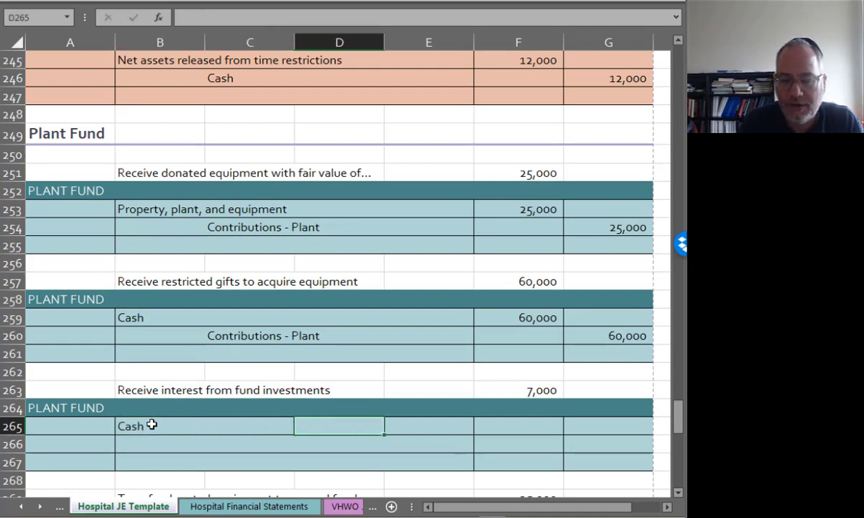
text(=)
key(Up)
key(Up)
key(Return)
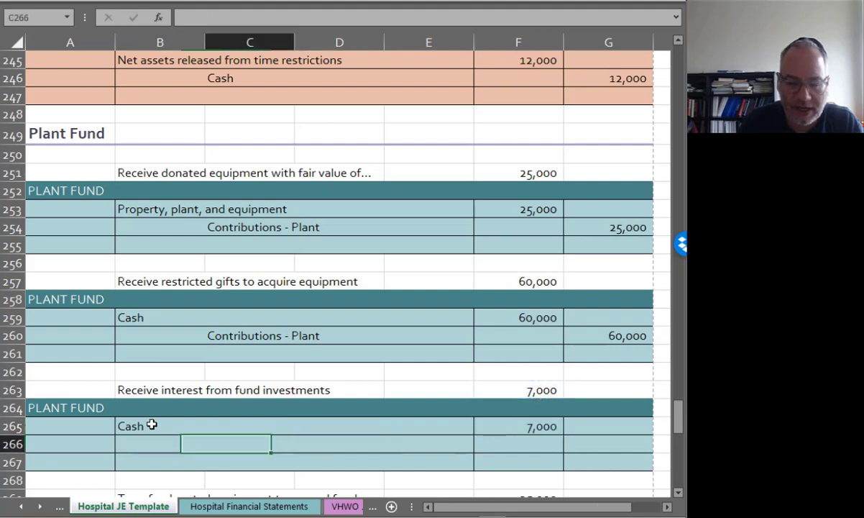
Step: Credit Investment income - plant in C266 for 7,000, using =F265 in G266
text(Investment)
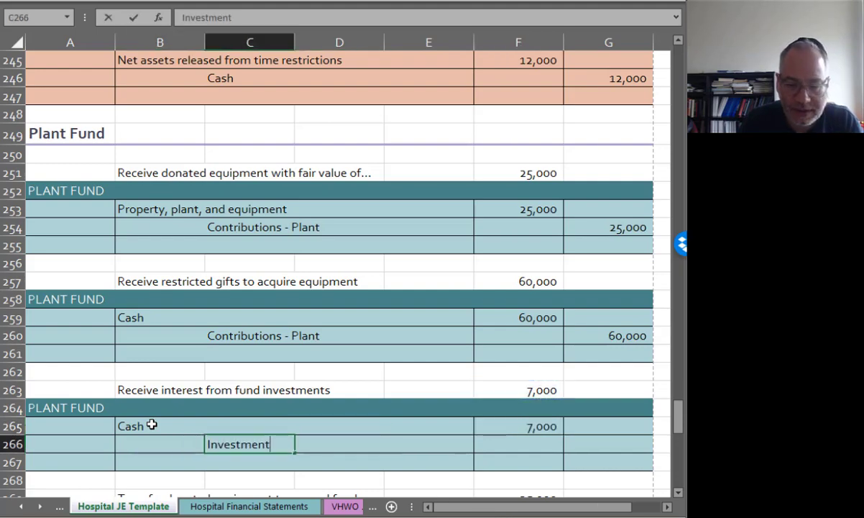
text( income - plant)
key(Tab)
key(Tab)
key(Tab)
key(Tab)
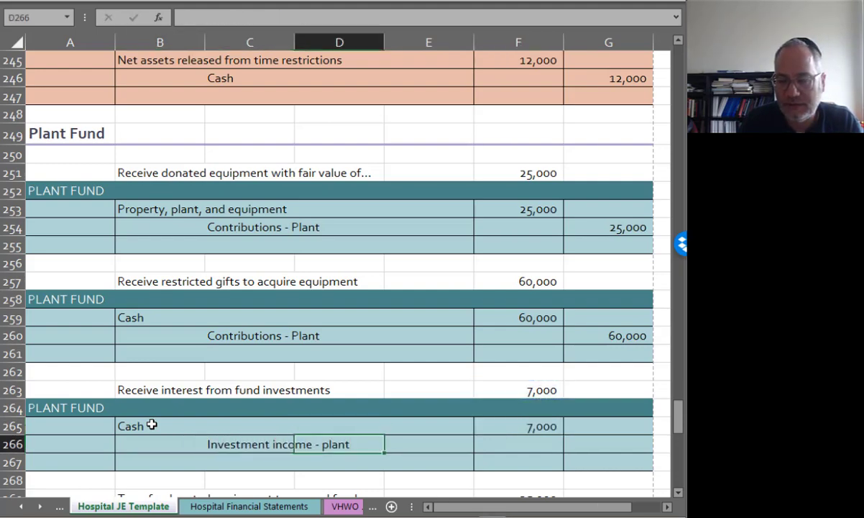
text(=)
key(Up)
key(Left)
key(Return)
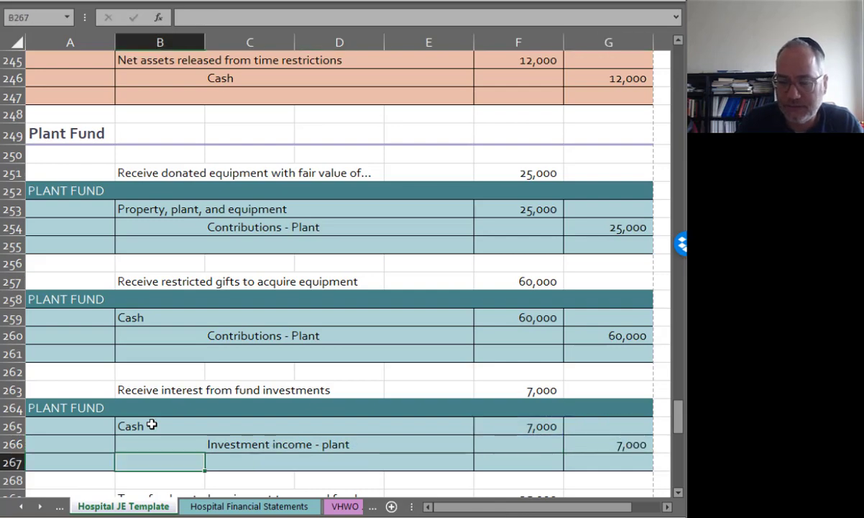
key(Down)
key(Down)
key(Down)
key(Down)
key(Down)
key(Up)
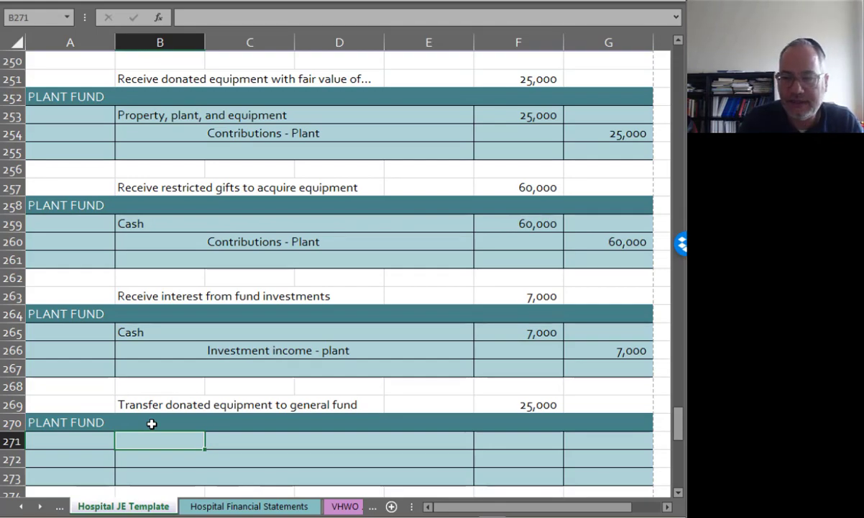
Step: Debit Net assets released - plant acquisition in B271 for 25,000, using =F269
text(Net assets released - plant)
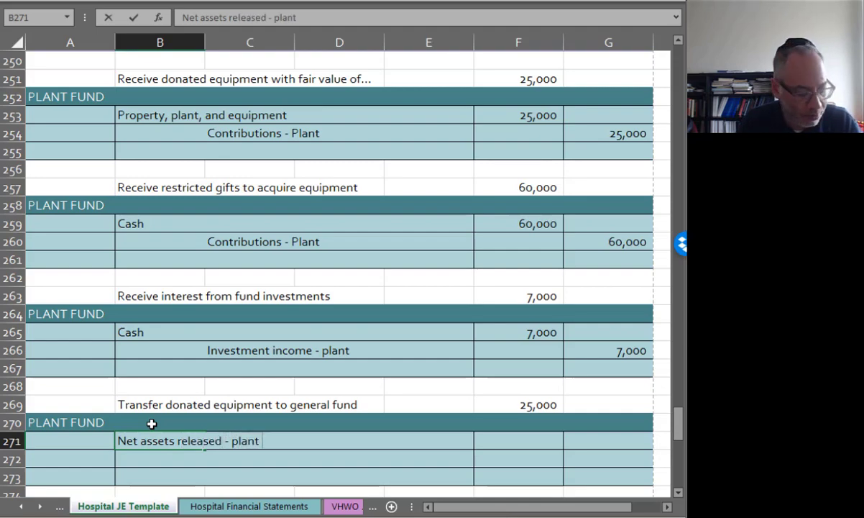
text( acquisition)
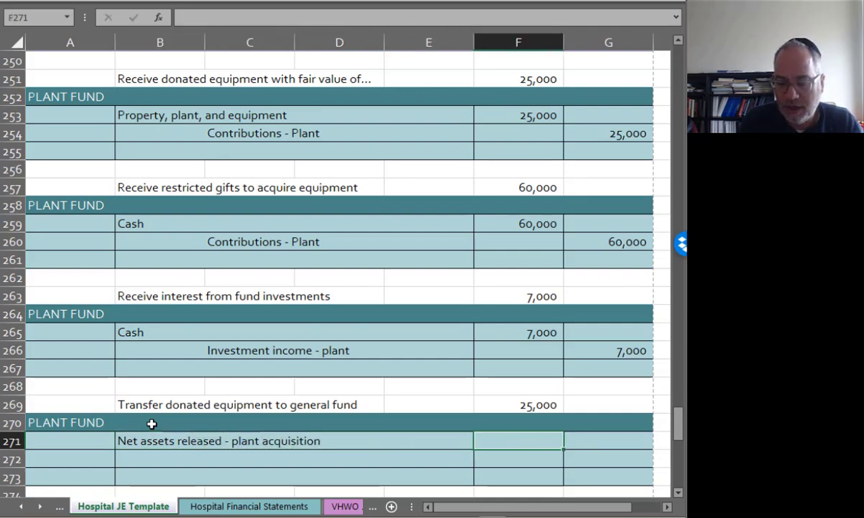
key(Tab)
text(=)
key(Up)
key(Up)
key(Return)
Step: Credit Property, plant, and equipment in C272 for 25,000, using =F271 in G272
key(Right)
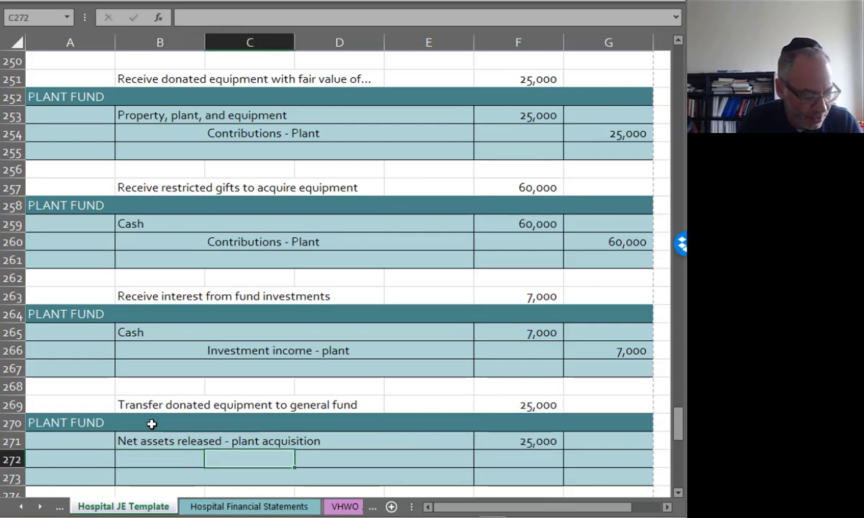
text(Property, p)
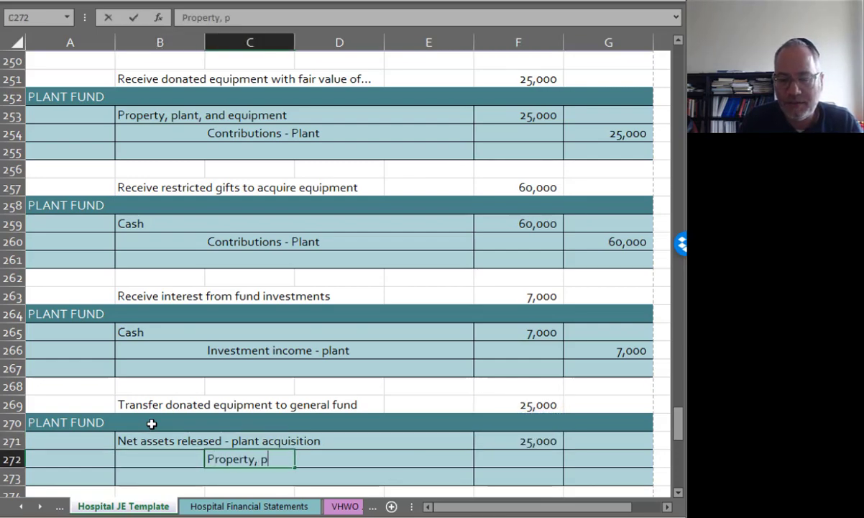
text(lant, and equipment)
key(Tab)
key(Tab)
key(Tab)
key(Tab)
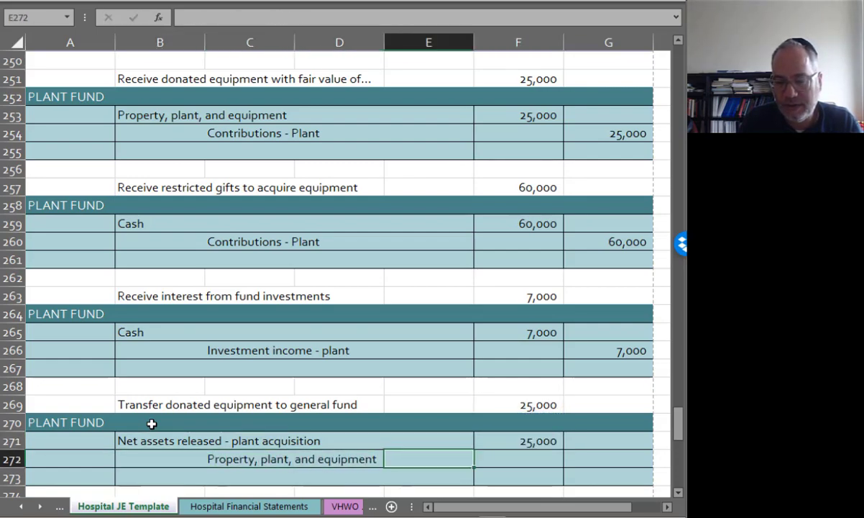
text(=)
key(Left)
key(Up)
key(Return)
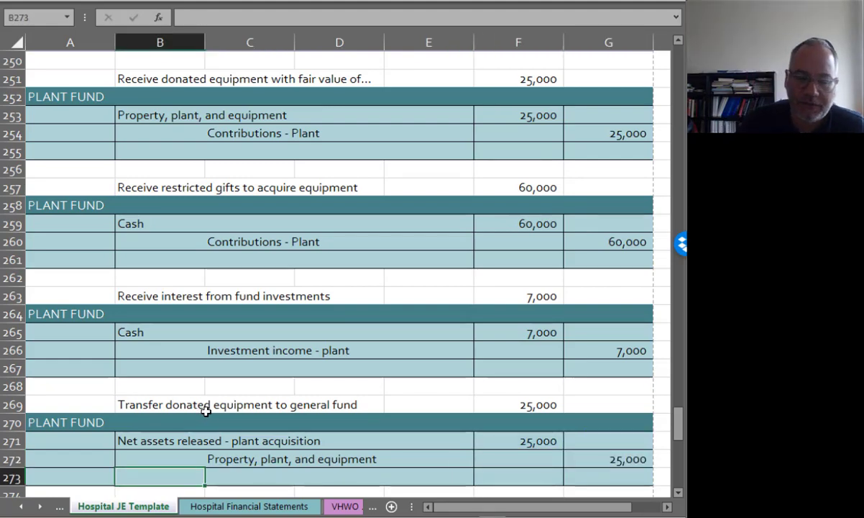
scroll(208, 415, down, 4)
scroll(207, 416, down, 1)
scroll(207, 415, up, 1)
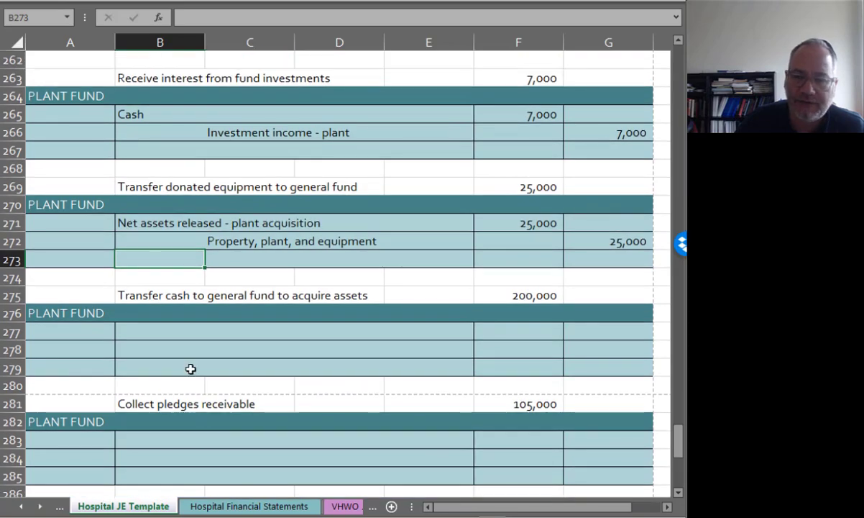
scroll(204, 352, up, 20)
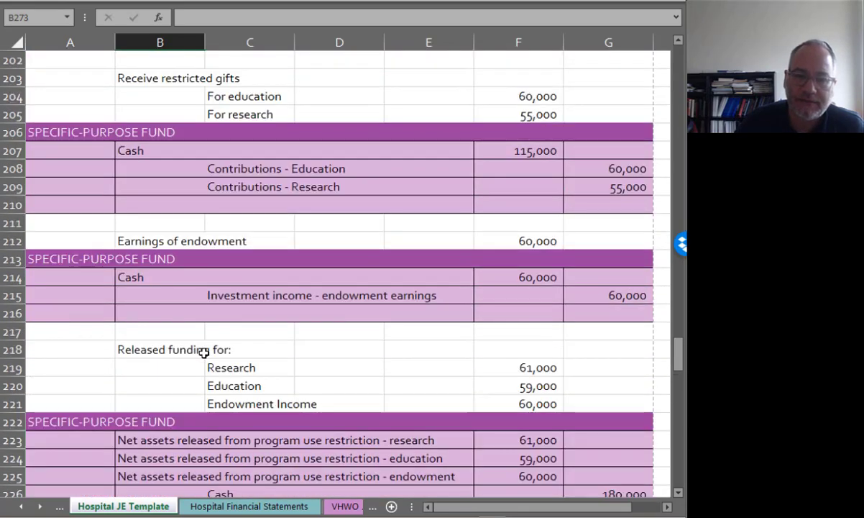
scroll(205, 353, down, 1)
scroll(204, 352, up, 20)
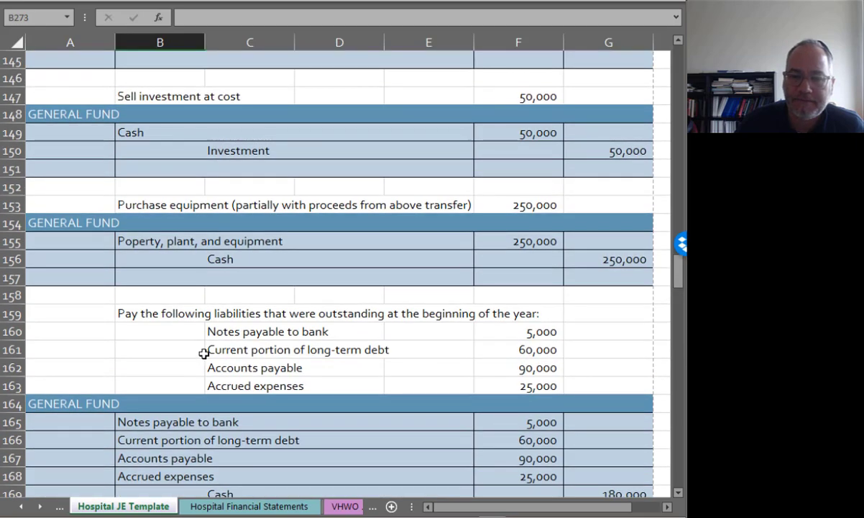
scroll(204, 352, up, 13)
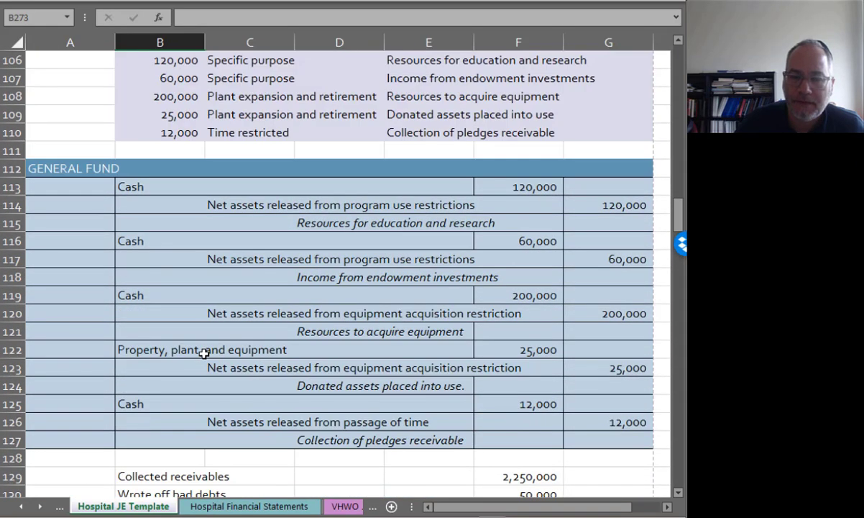
drag(575, 382, 17, 349)
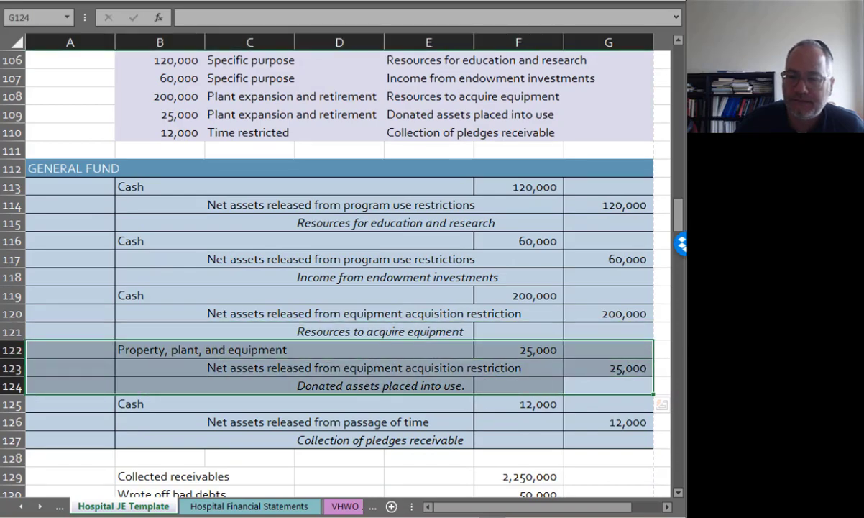
drag(678, 208, 680, 444)
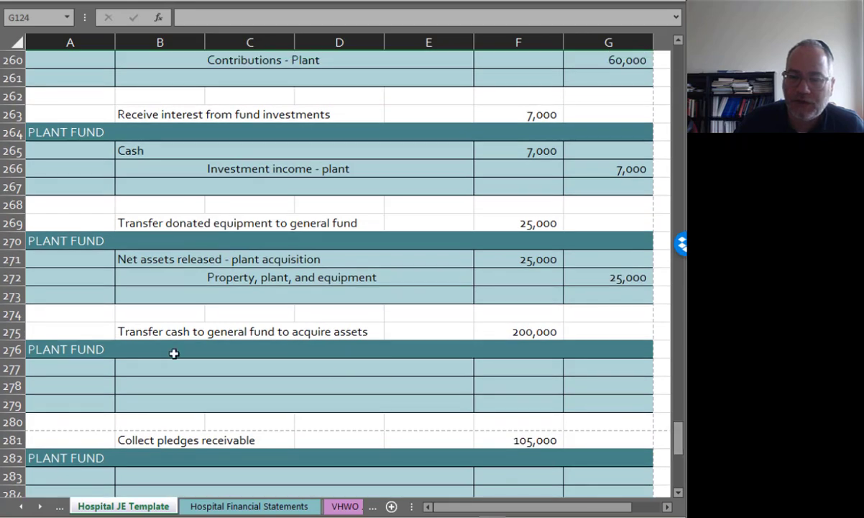
Step: Credit Cash in C278 for the 200,000 transfer, using =F275 in G278
click(152, 365)
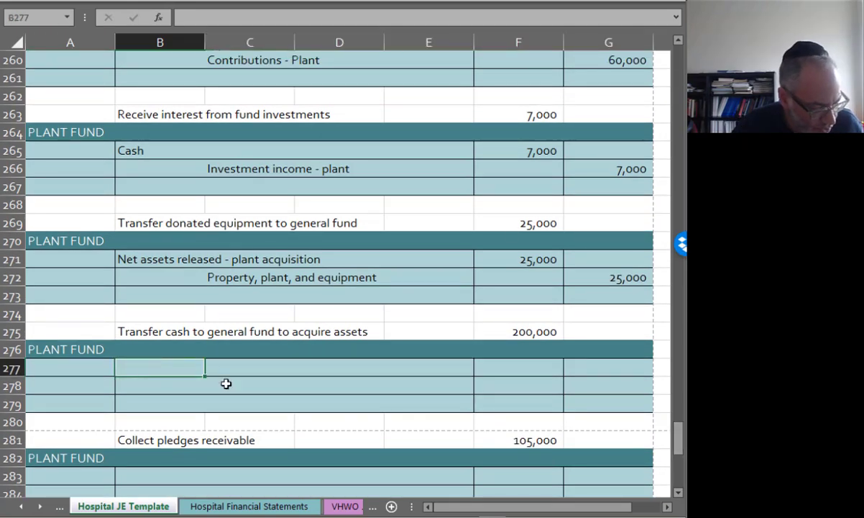
click(226, 383)
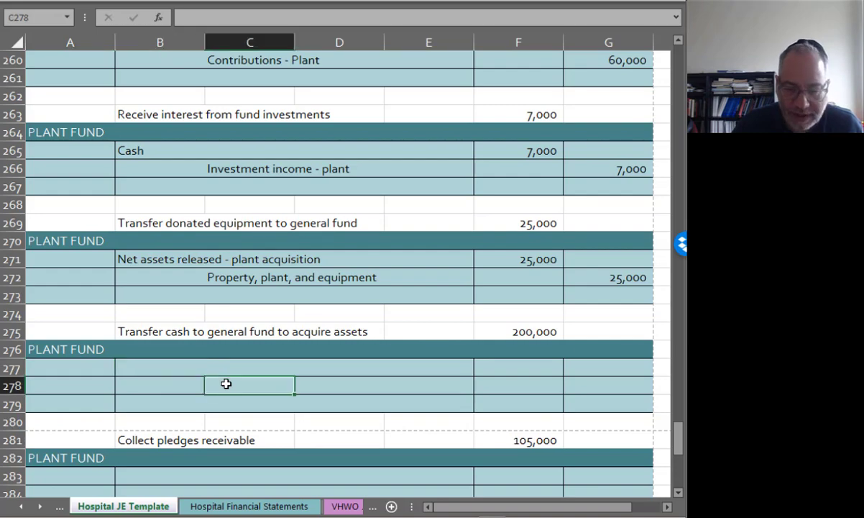
text(Cash)
key(Tab)
key(Tab)
key(Tab)
key(Tab)
key(Tab)
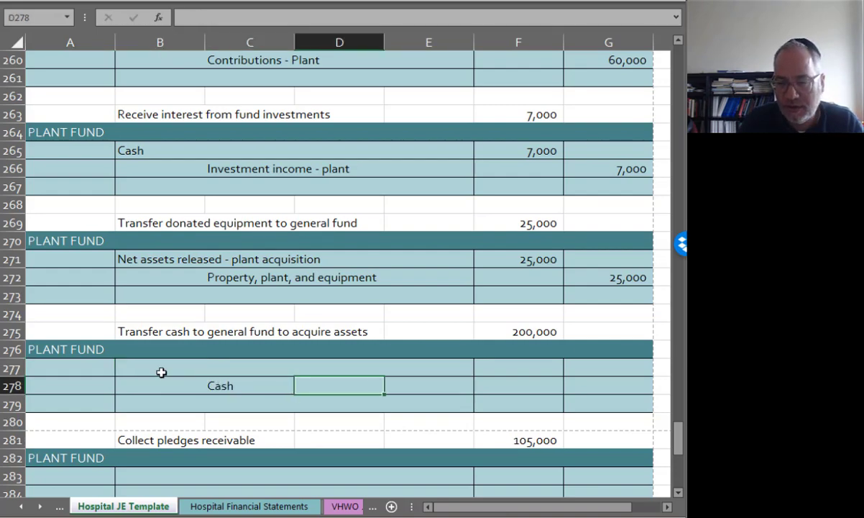
key(shift+Tab)
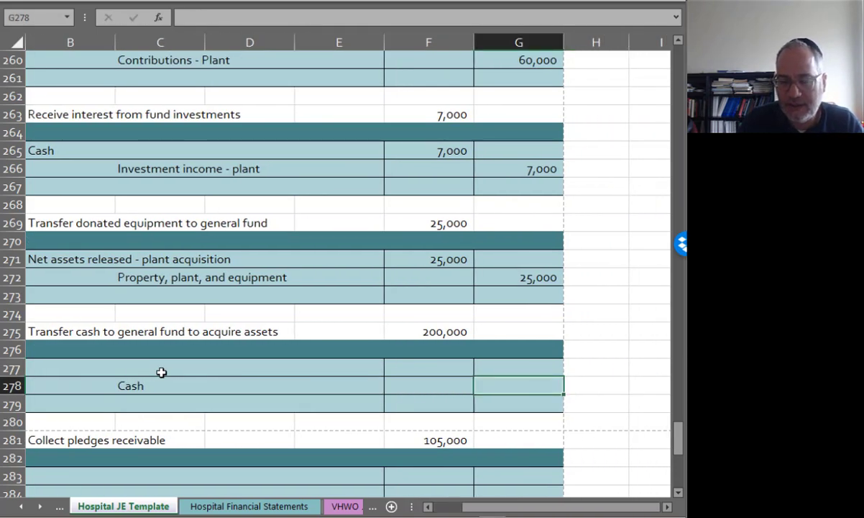
text(=)
key(Up)
key(Up)
key(Up)
key(Left)
key(Return)
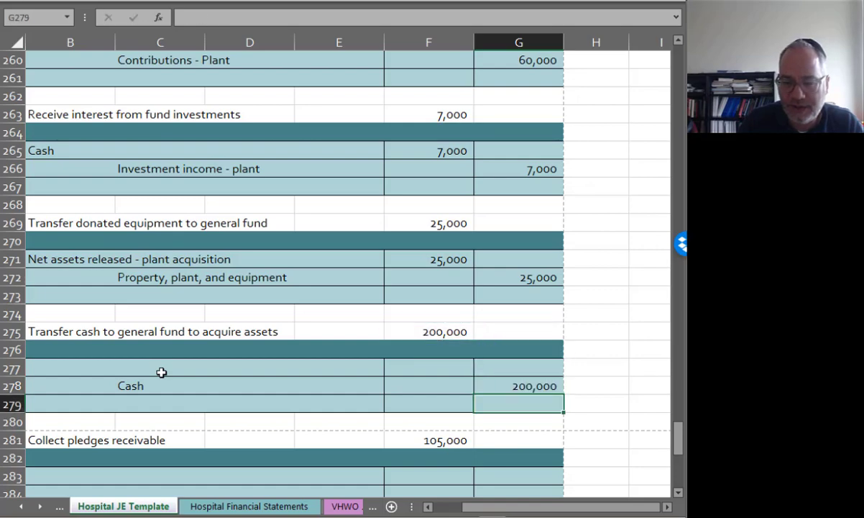
Step: Debit Net assets released - plant acquisition in B277 for 200,000, using =F275
key(Left)
key(Home)
click(161, 372)
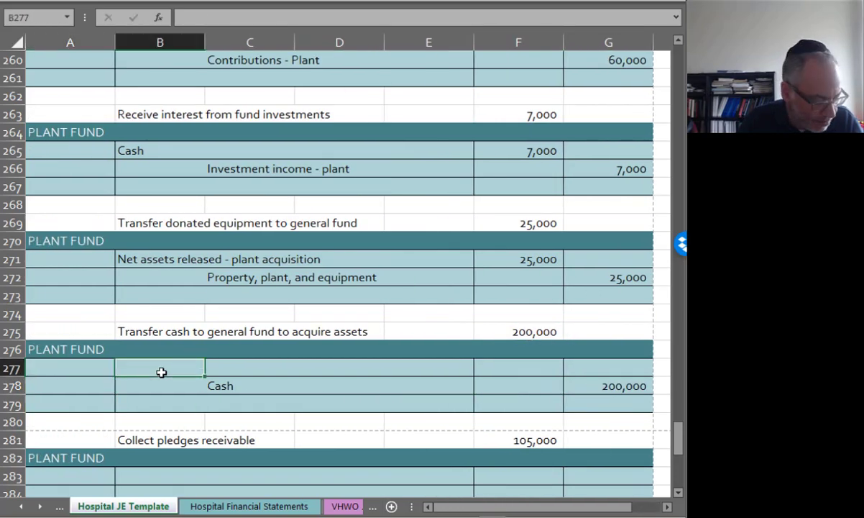
text(Net assets)
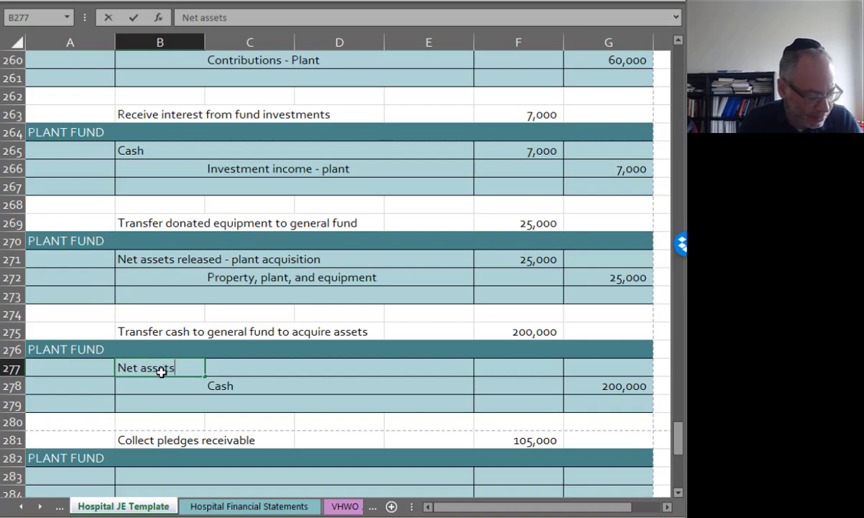
text( released - p)
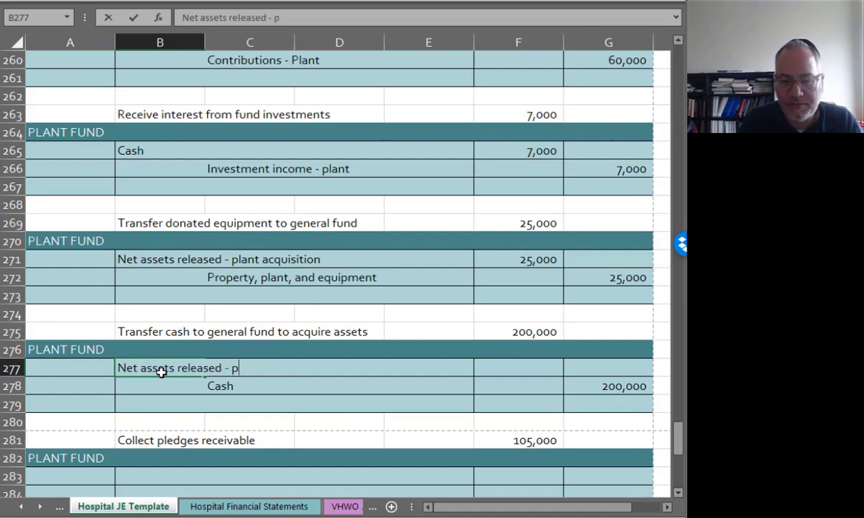
text(lant acquisition)
key(Tab)
key(Tab)
key(Tab)
key(Tab)
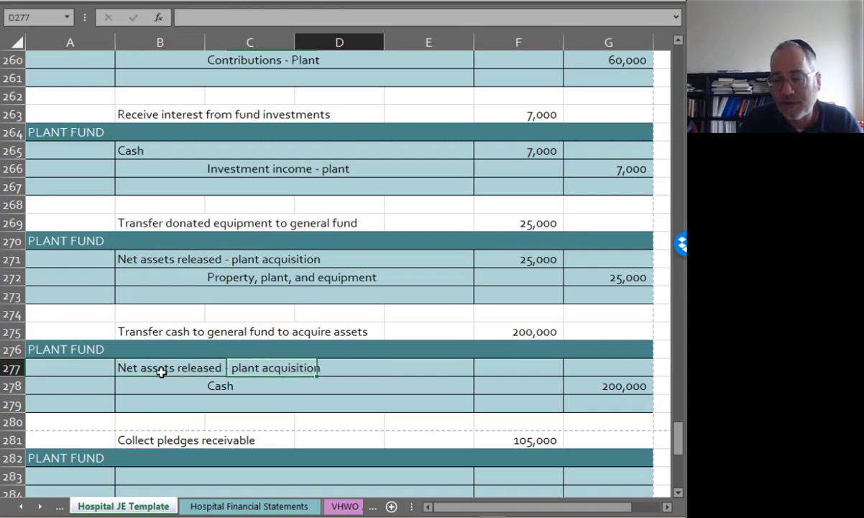
text(=)
key(Up)
key(Up)
key(Return)
Step: Debit Cash for the 105,000 pledge collection, referencing the amount above
scroll(161, 372, down, 2)
click(149, 361)
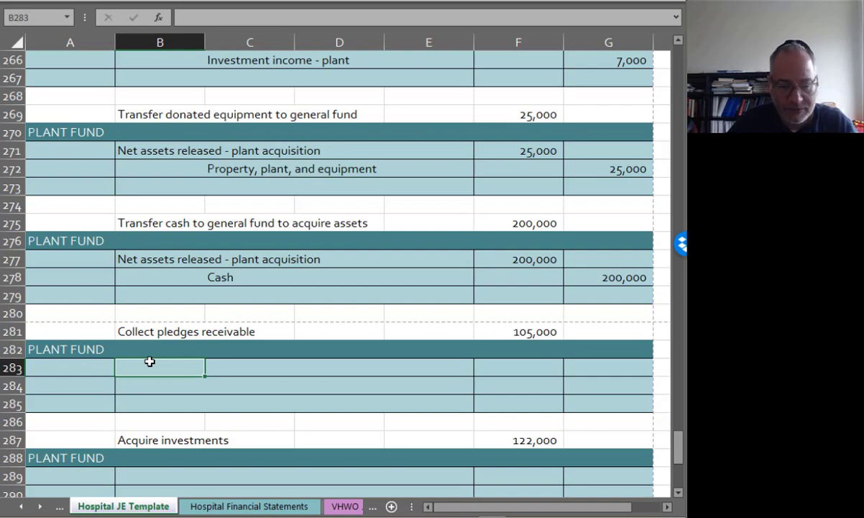
text(Cash)
key(Tab)
key(Tab)
key(Tab)
key(Tab)
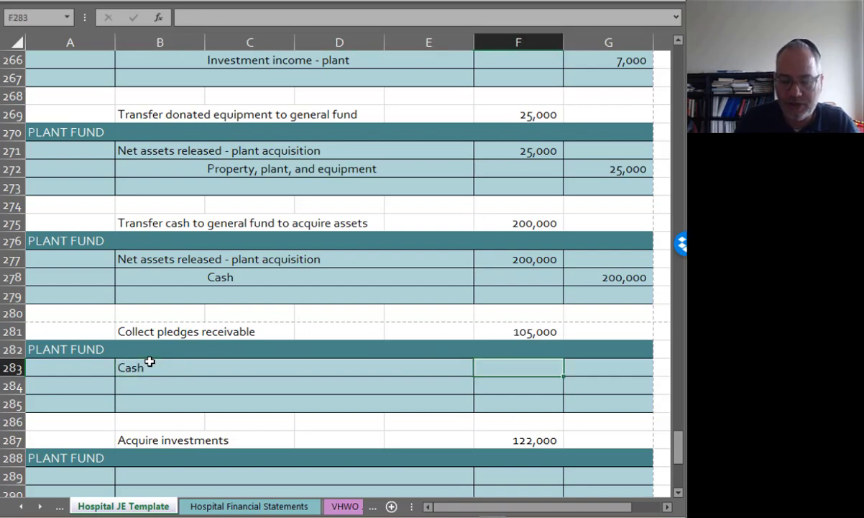
text(=)
key(Up)
key(Up)
key(Return)
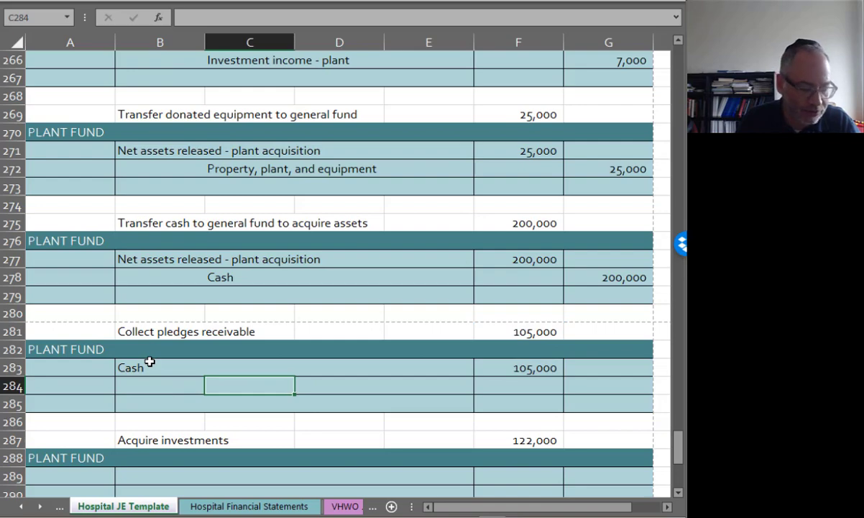
Step: Credit Pledges receivable for 105,000, referencing the Cash debit
text(Pledges receiva)
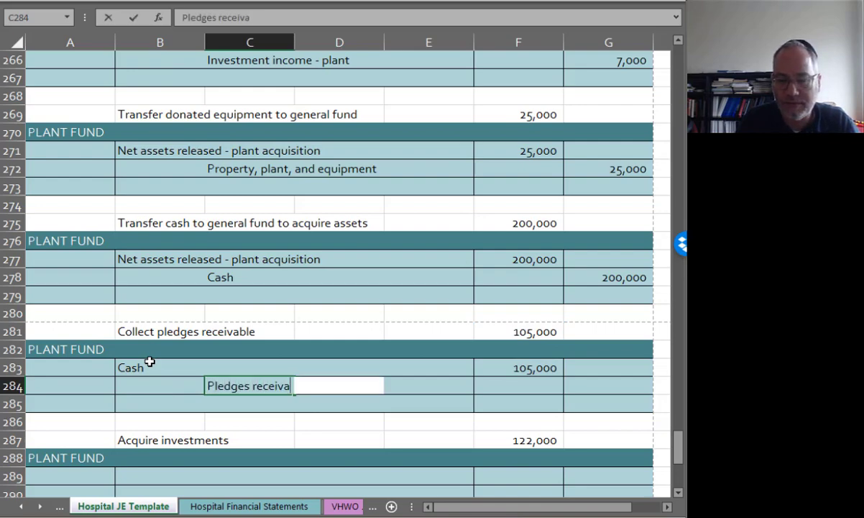
text(ble)
key(Tab)
key(Tab)
key(Tab)
key(Tab)
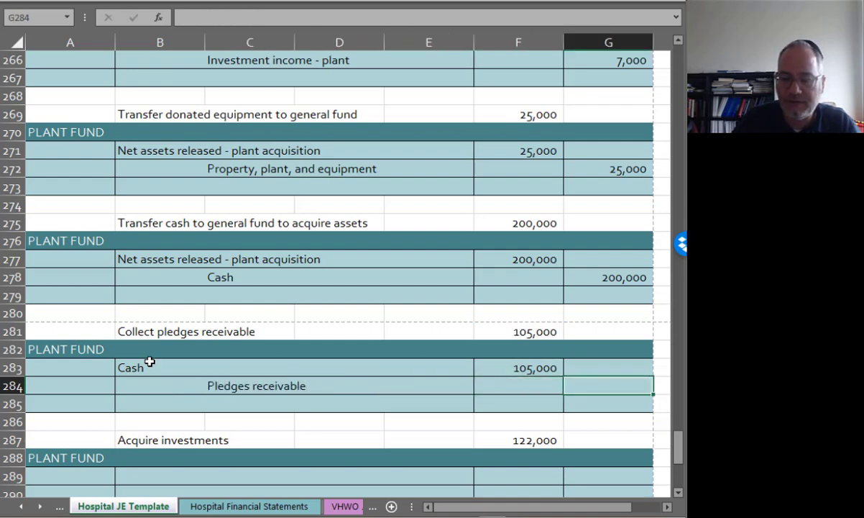
text(=)
key(Up)
key(Left)
key(Return)
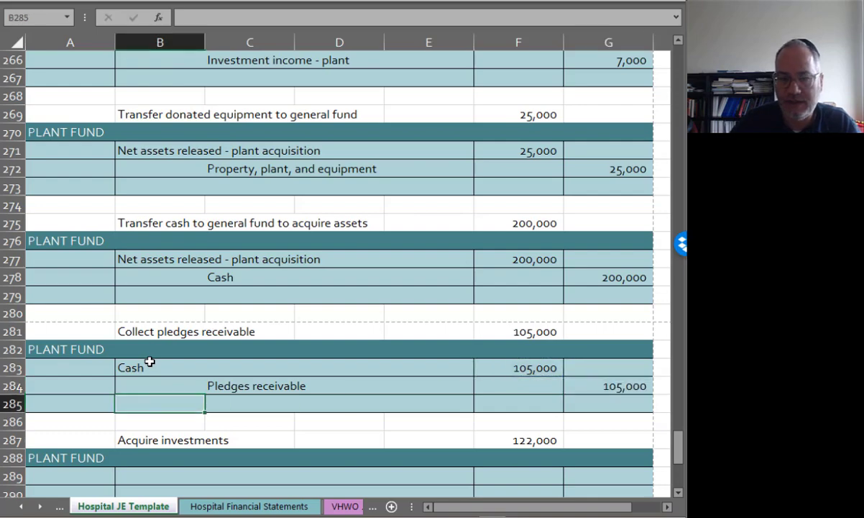
Step: Debit Investment in B289 for 122,000, using =F287 in F289
scroll(150, 359, down, 1)
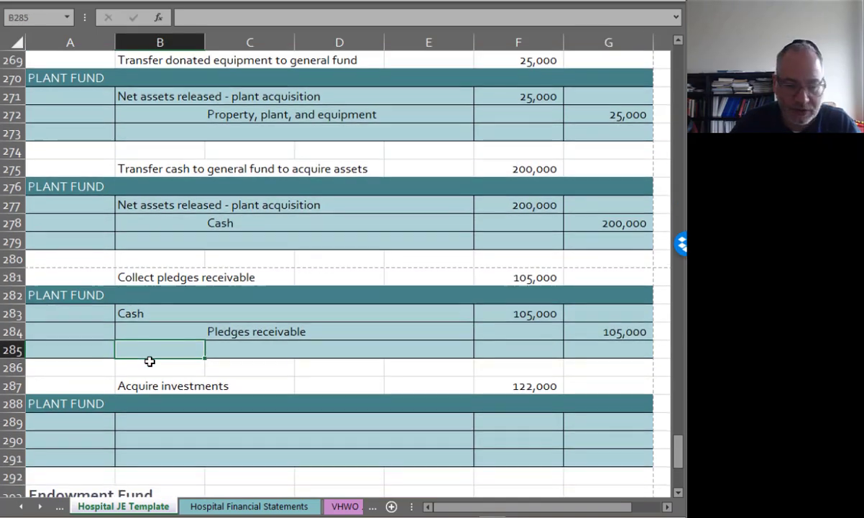
click(144, 421)
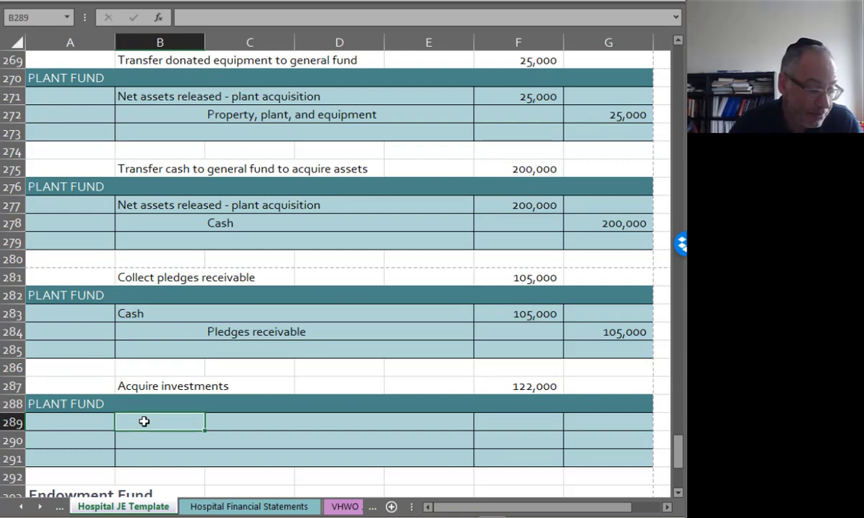
text(Investment)
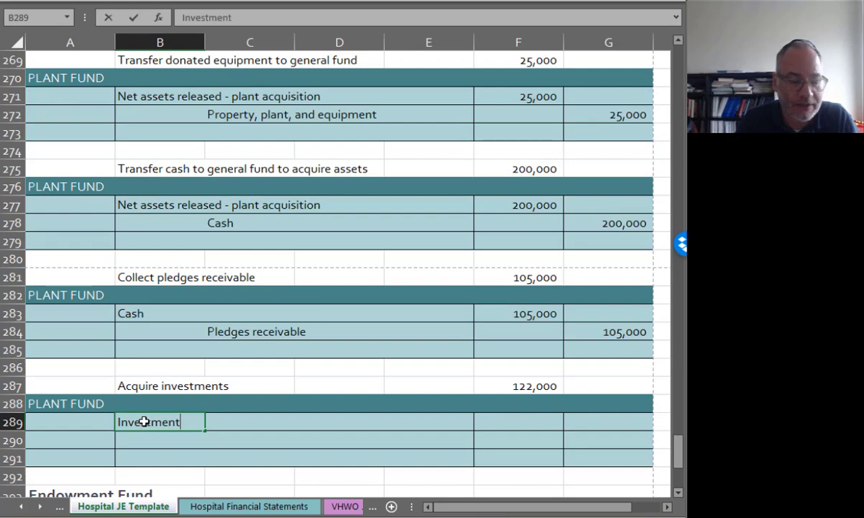
key(Tab)
key(Tab)
key(Tab)
key(Tab)
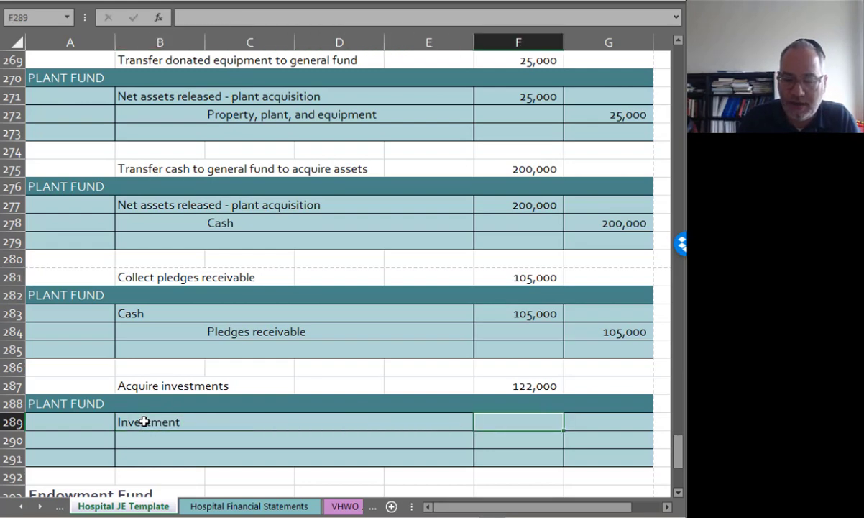
text(=)
key(Up)
Step: Credit Cash in C290 for 122,000, using =F289 in G290
key(Up)
key(Return)
key(Tab)
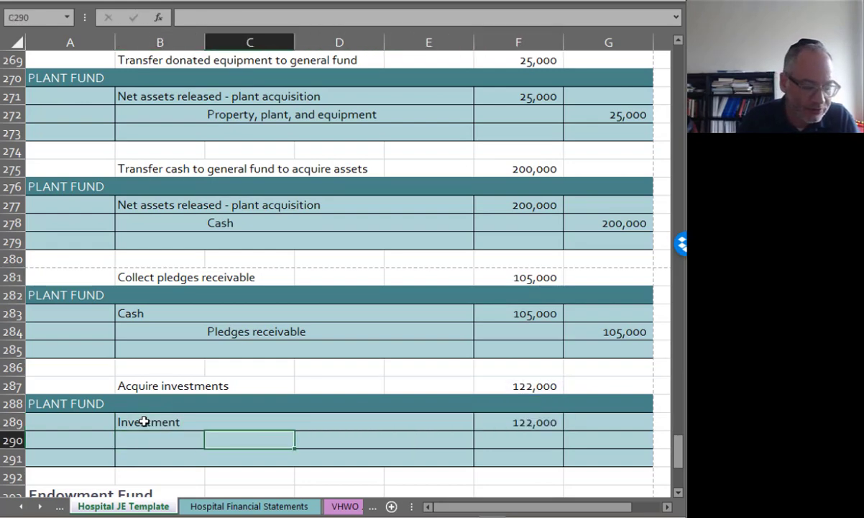
text(Cash)
key(Tab)
key(Tab)
key(Tab)
key(Tab)
text(=)
key(Up)
key(Return)
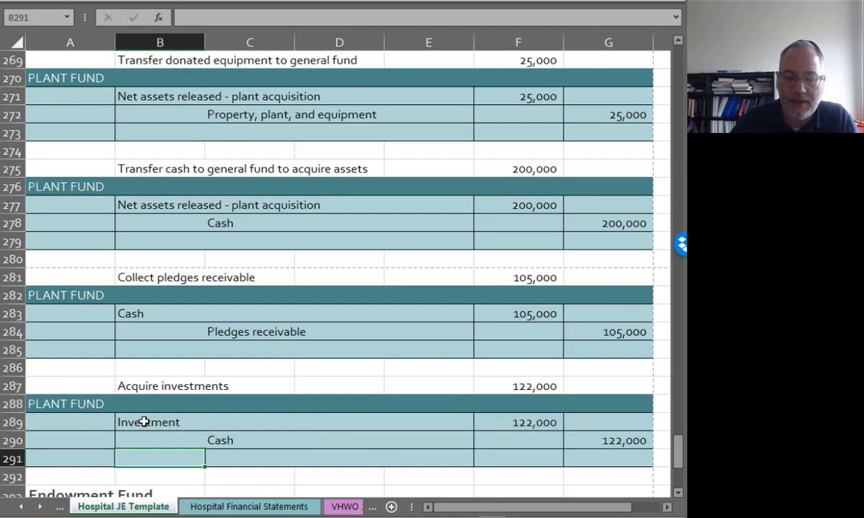
scroll(144, 424, down, 6)
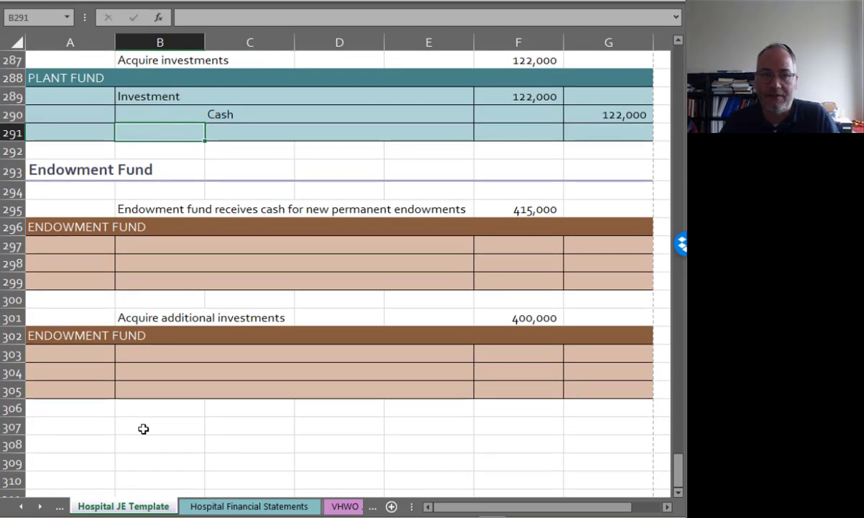
scroll(143, 429, up, 18)
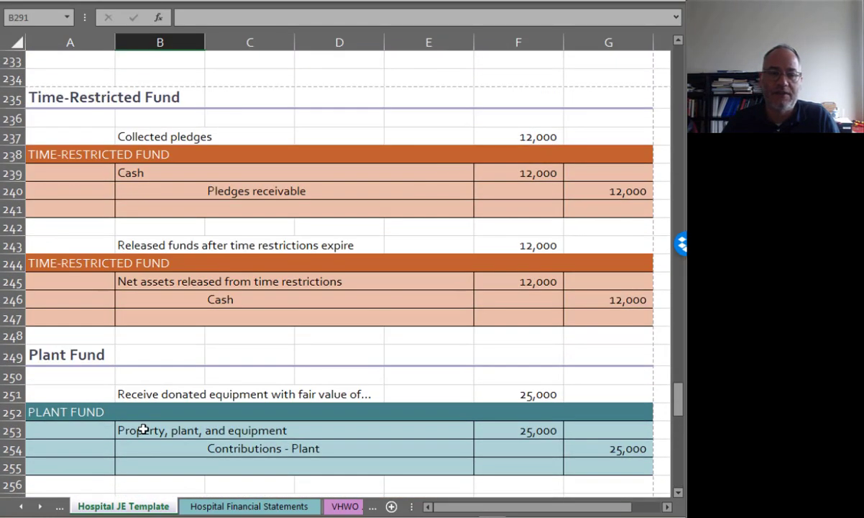
scroll(144, 435, down, 9)
scroll(145, 435, down, 9)
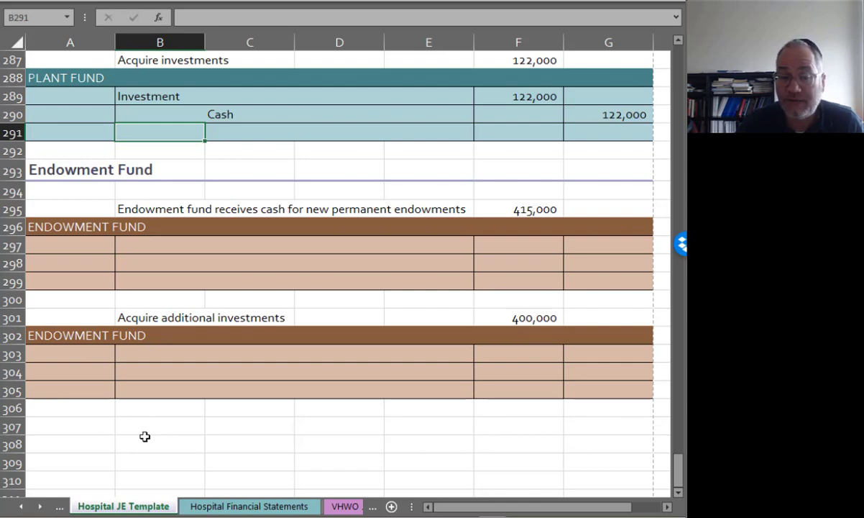
Step: Record the first endowment entry: debit Cash =F295 and credit Contributions - permanent endowment 415,000
click(130, 243)
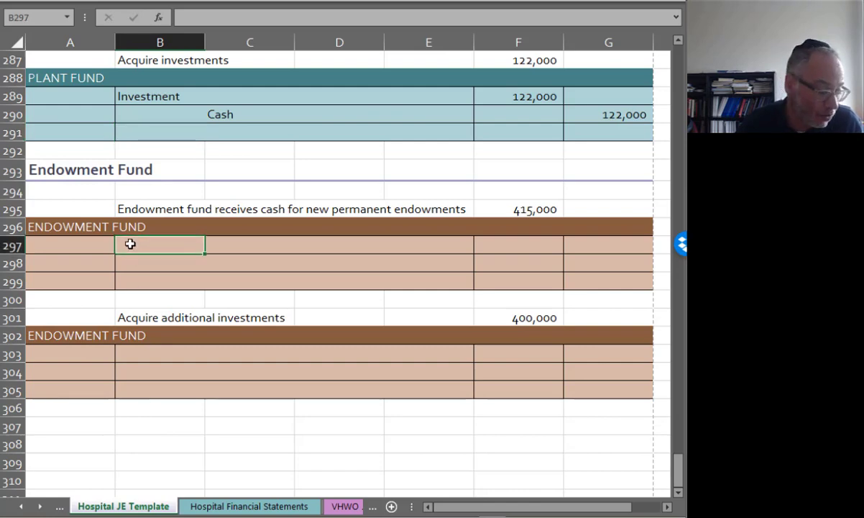
text(Cash)
key(Tab)
key(Tab)
key(Tab)
key(Tab)
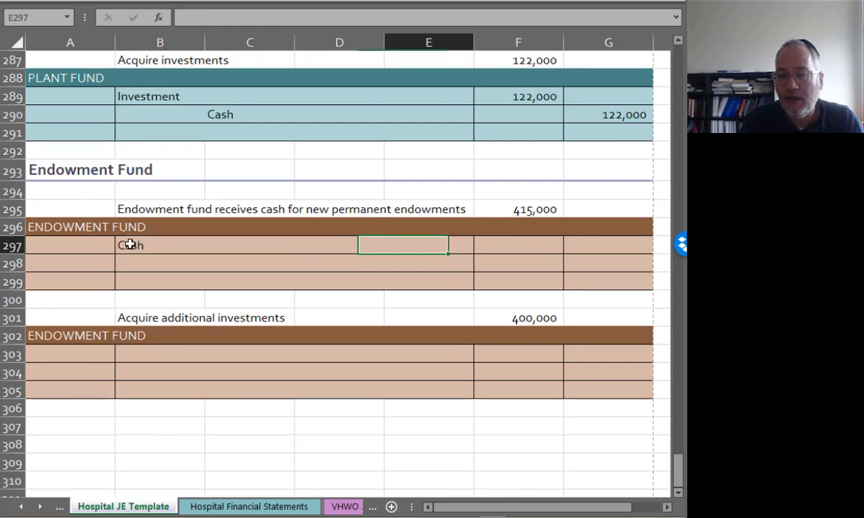
text(=)
key(Up)
key(Up)
key(Return)
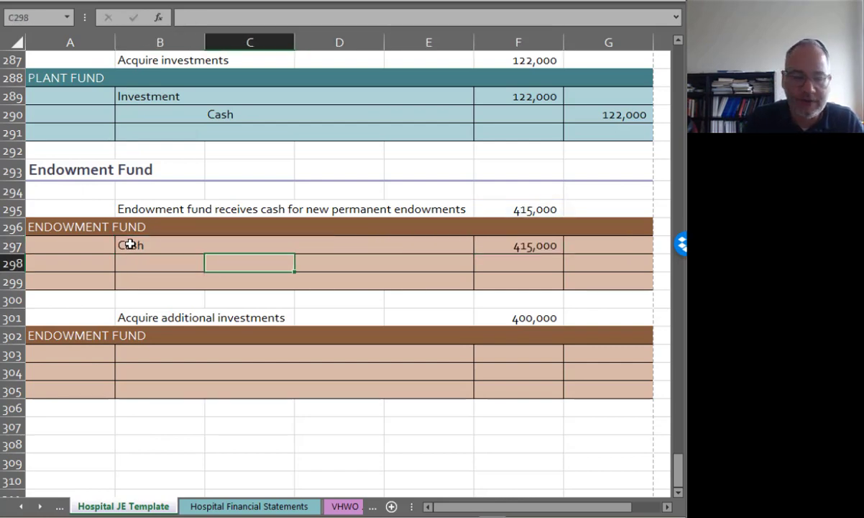
text(Contrib)
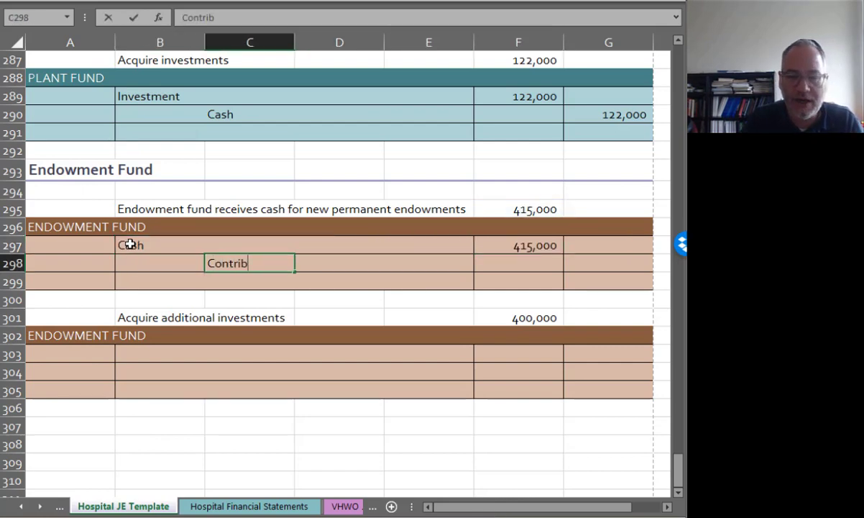
text(utinos - permanent)
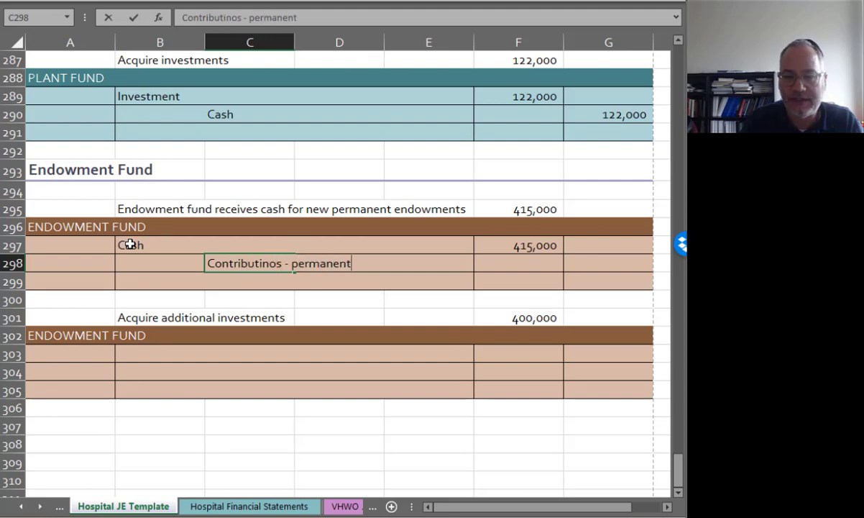
text( endowment)
key(Tab)
key(Tab)
key(Tab)
key(Tab)
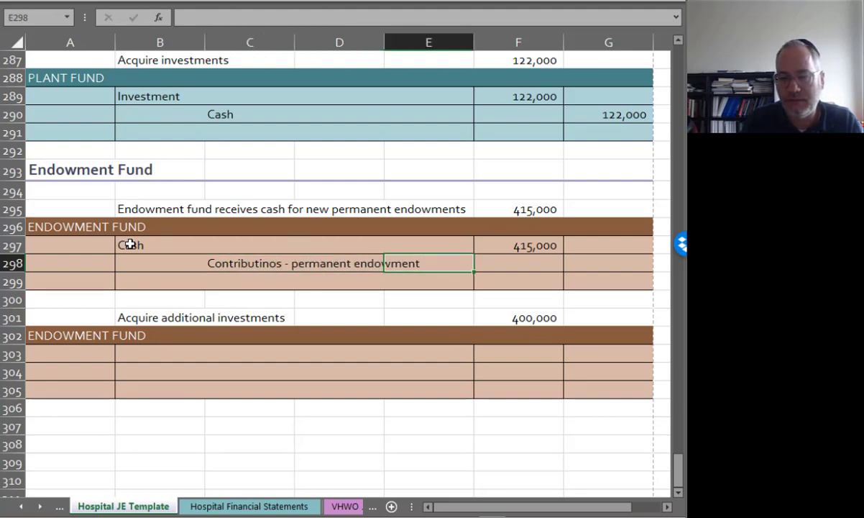
text(=)
key(Up)
key(Left)
key(Return)
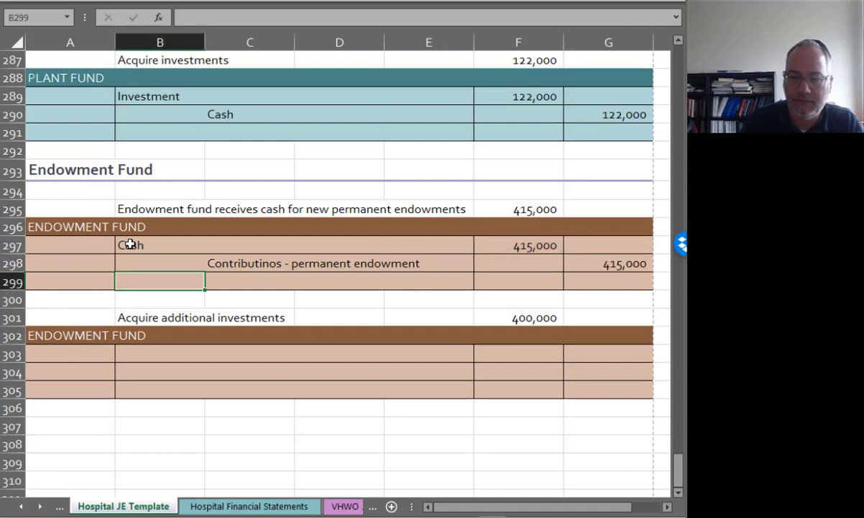
Step: Correct the misspelled 'Contributinos' label to 'Contributions - permanent endowment'
key(Down)
key(Down)
key(Down)
key(Down)
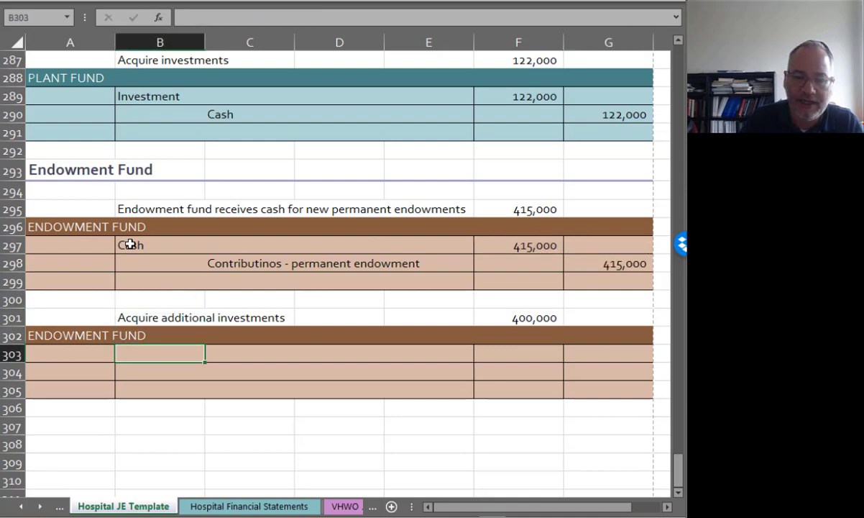
key(Up)
key(Up)
key(Up)
key(Up)
key(Up)
key(Right)
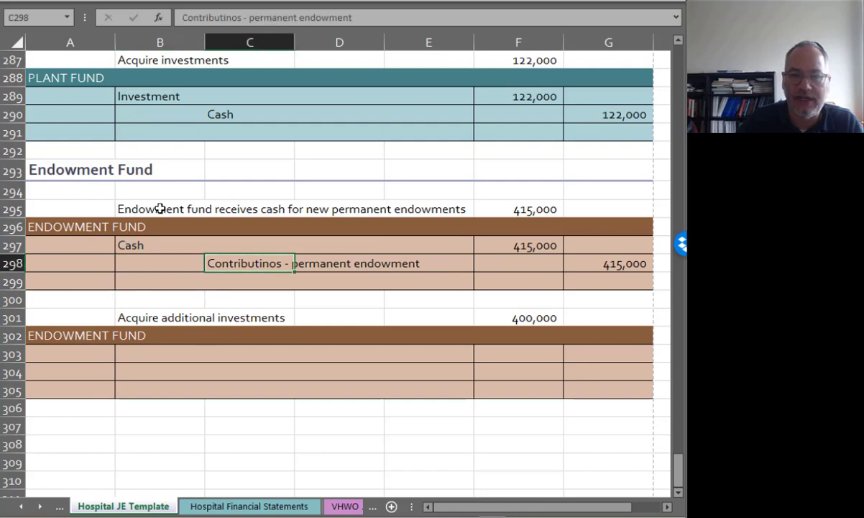
click(229, 17)
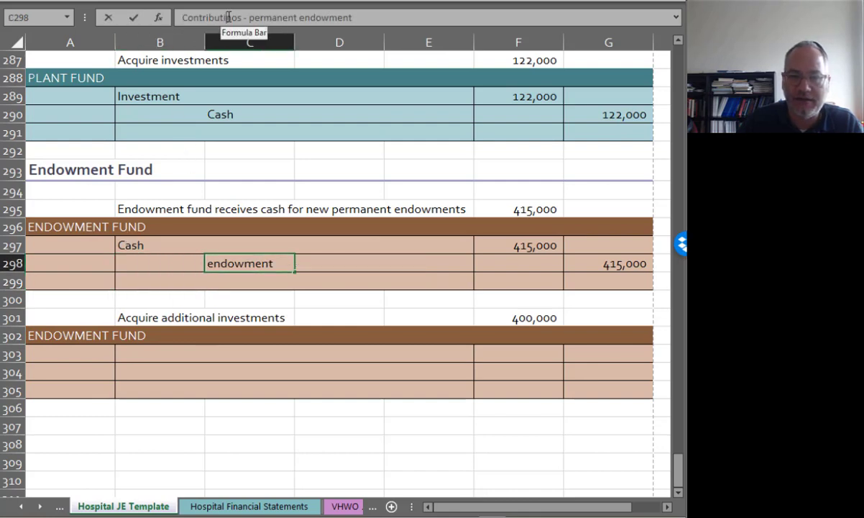
text(on)
key(Return)
Step: Debit Investments 400,000 by linking to the amount above (=F301)
key(Down)
key(Down)
key(Down)
key(Down)
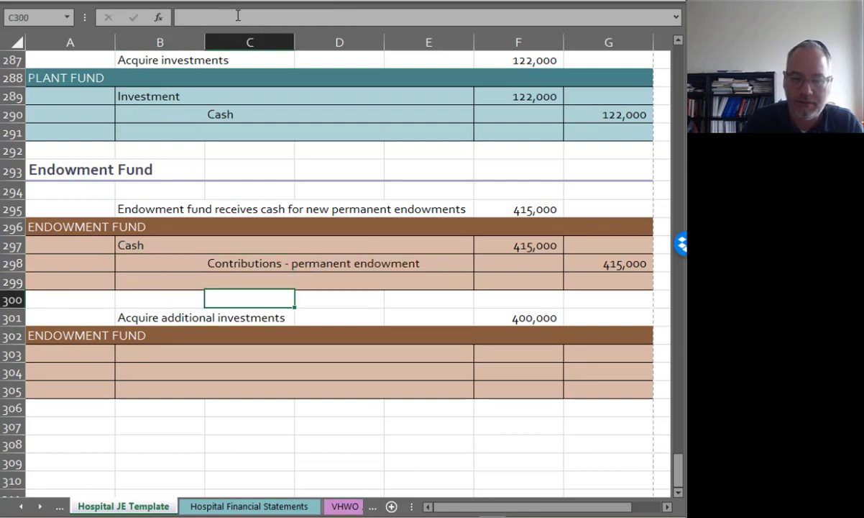
key(Left)
key(Left)
key(Right)
text(Investments)
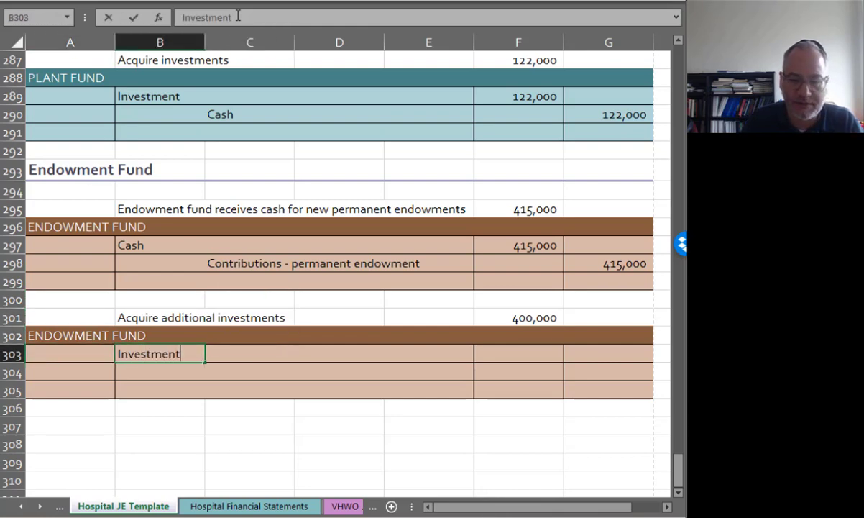
key(Tab)
key(Tab)
Step: Credit Cash 400,000 against the Investments debit to complete the entry
key(Tab)
key(Tab)
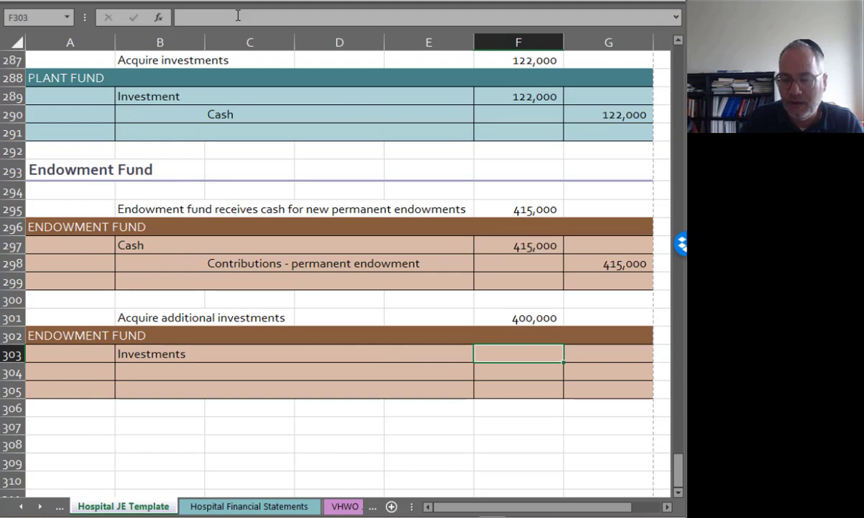
text(=)
key(Up)
key(Up)
key(Return)
key(Right)
text(cash)
key(Tab)
key(Tab)
key(Tab)
key(Tab)
text(=)
key(Up)
key(Left)
key(Return)
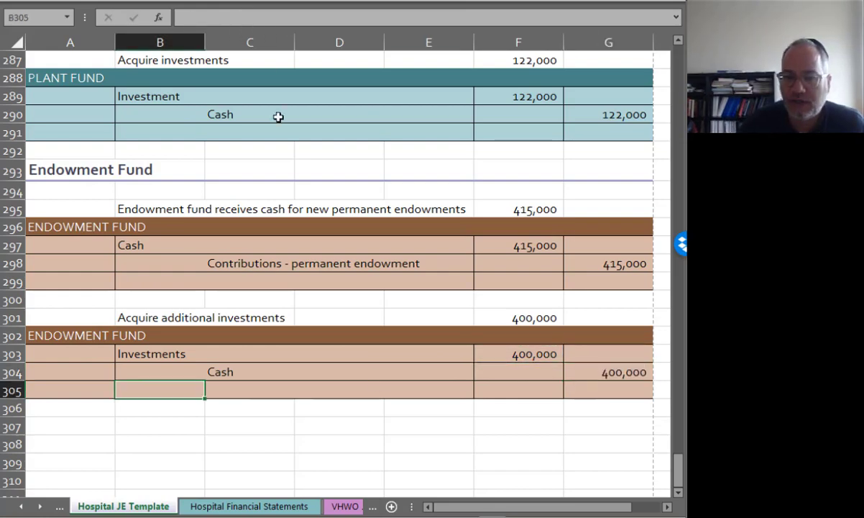
click(281, 507)
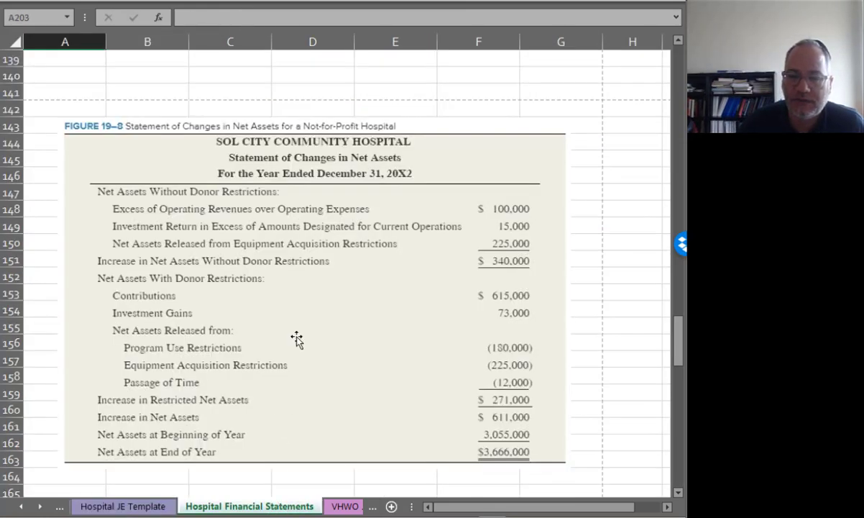
scroll(300, 338, down, 4)
scroll(301, 342, up, 3)
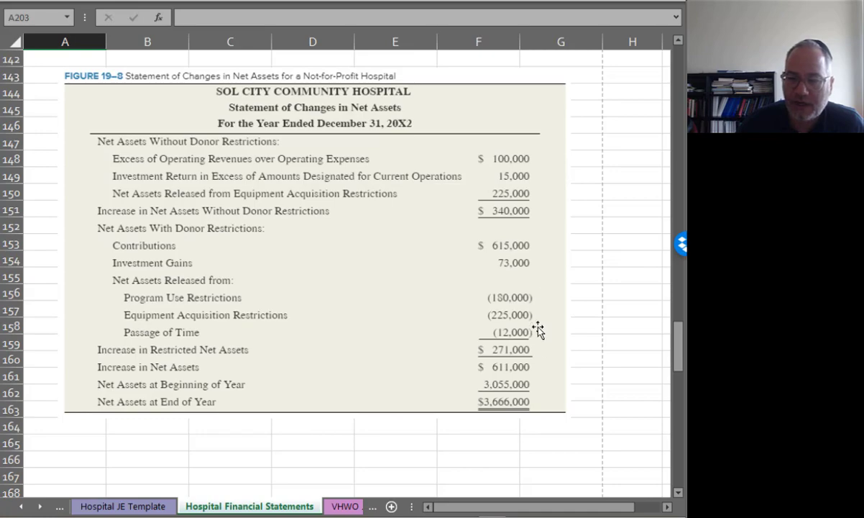
scroll(537, 330, up, 15)
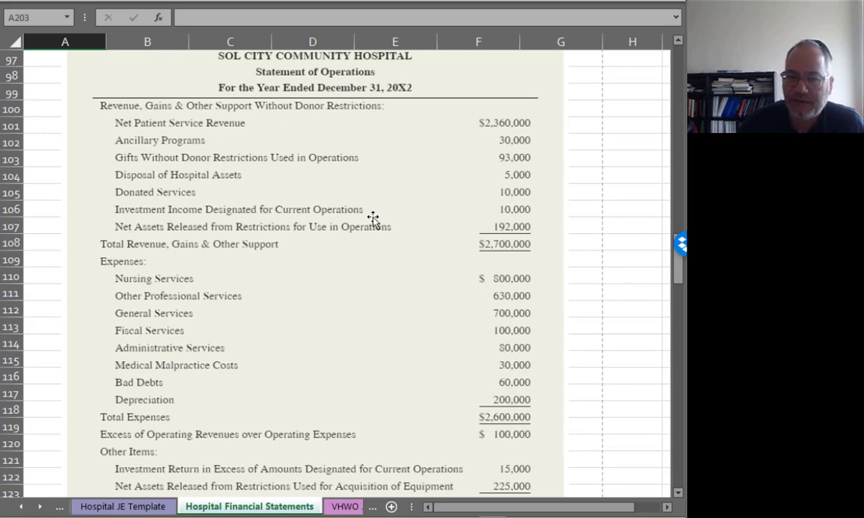
scroll(374, 219, up, 10)
scroll(378, 224, down, 10)
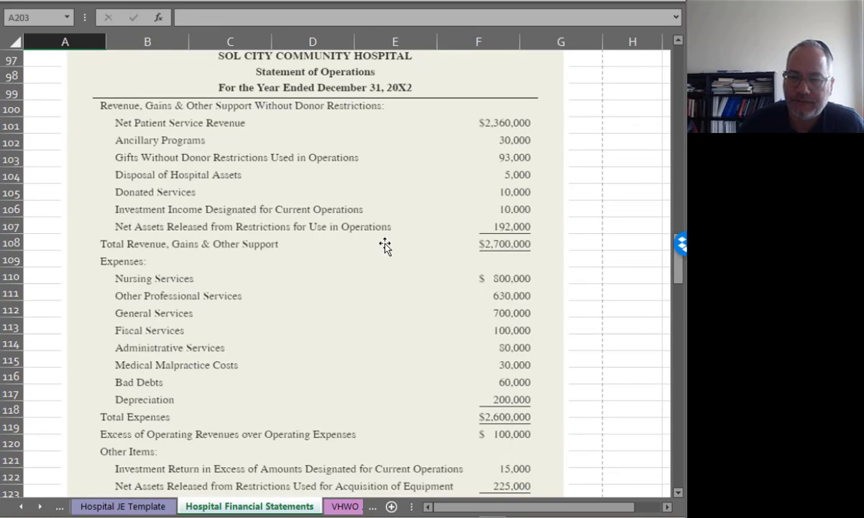
scroll(386, 245, up, 11)
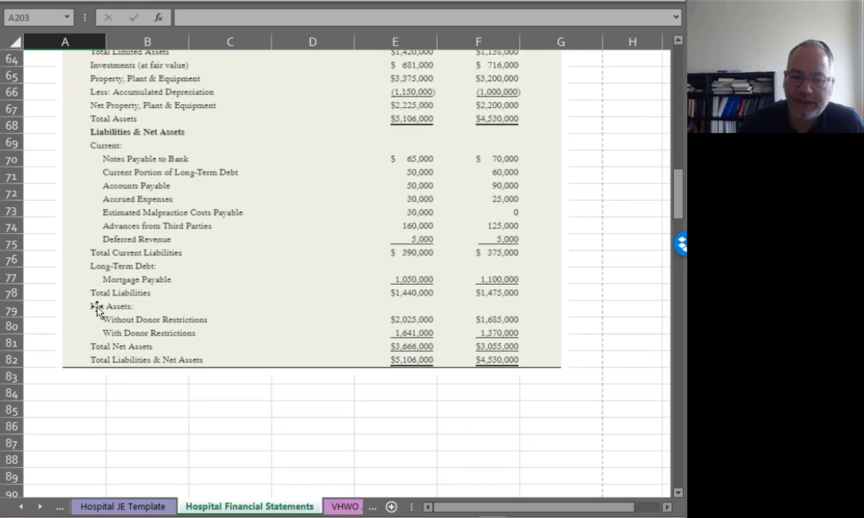